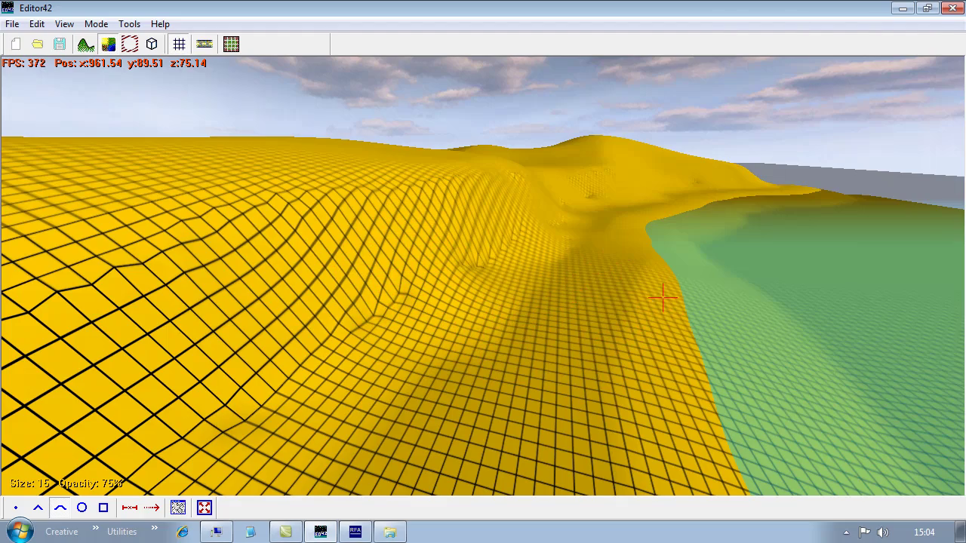
Step: Examine the terrain's hillside and shoreline from several camera positions
{"action": "key", "text": "space"}
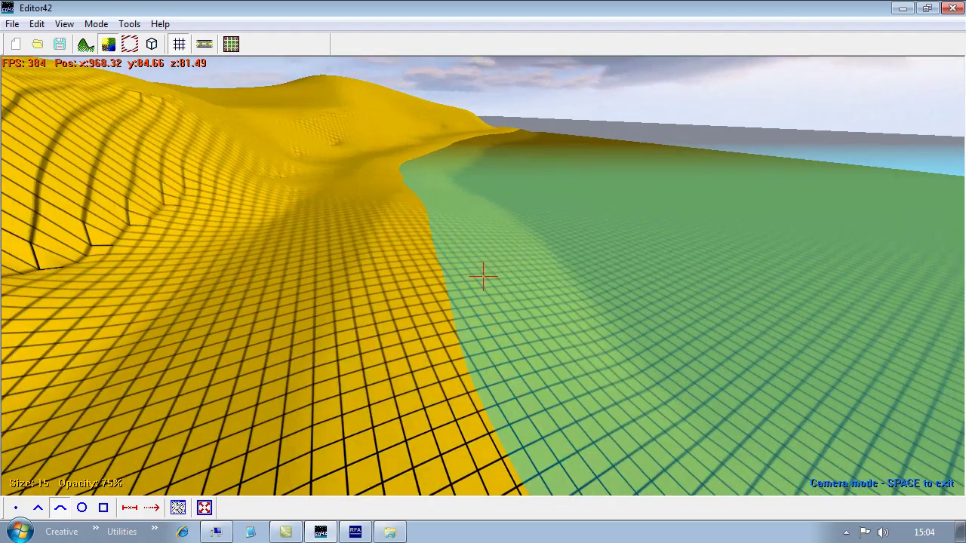
{"action": "key", "text": "w"}
{"action": "key", "text": "w"}
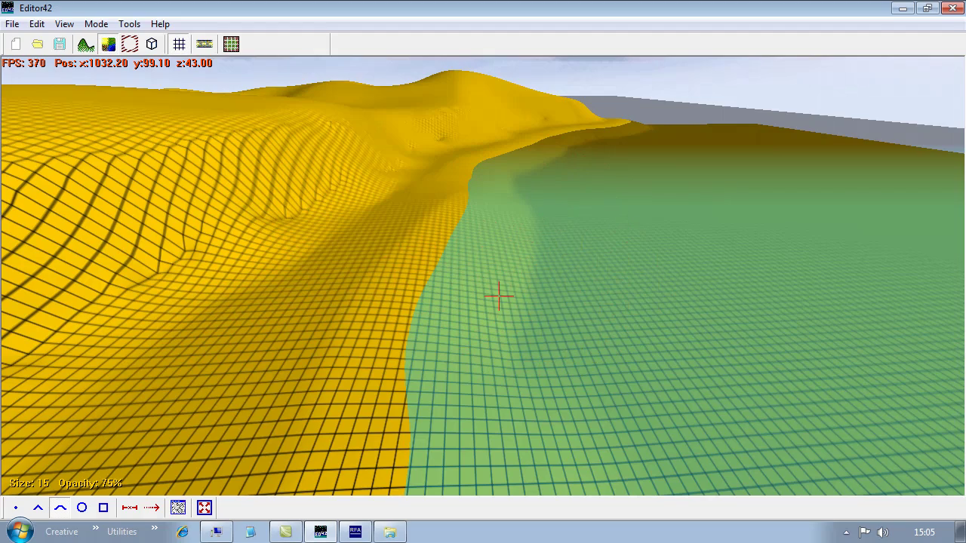
{"action": "key", "text": "space"}
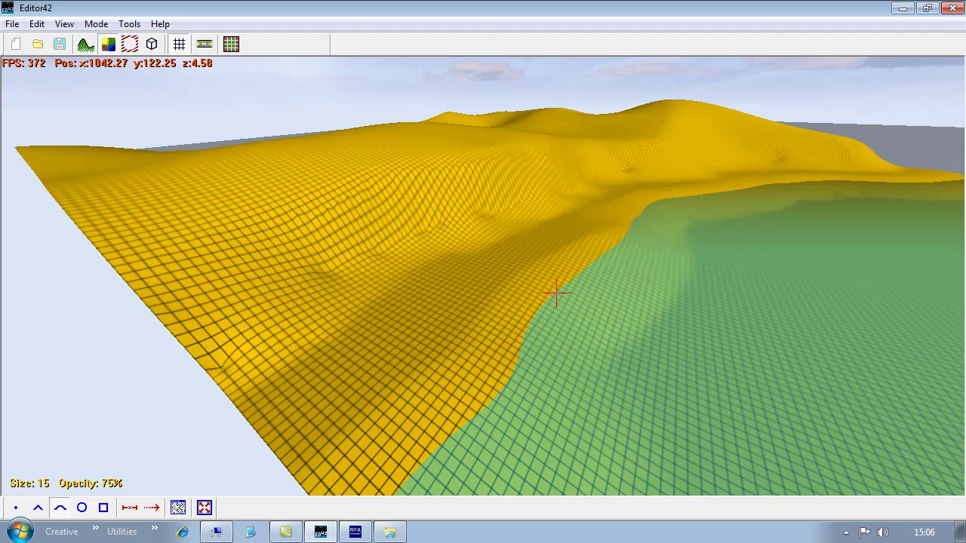
{"action": "key", "text": "space"}
{"action": "key", "text": "Left"}
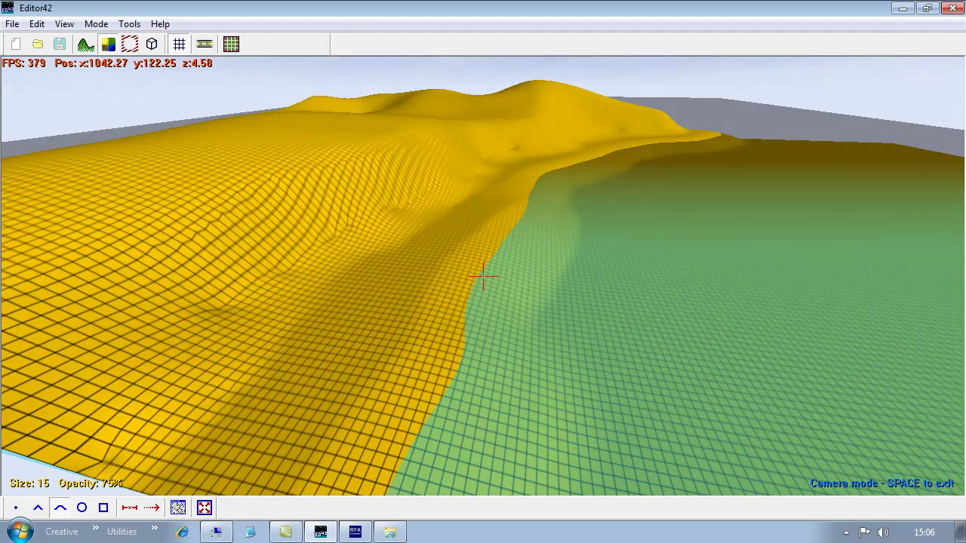
{"action": "key", "text": "Left"}
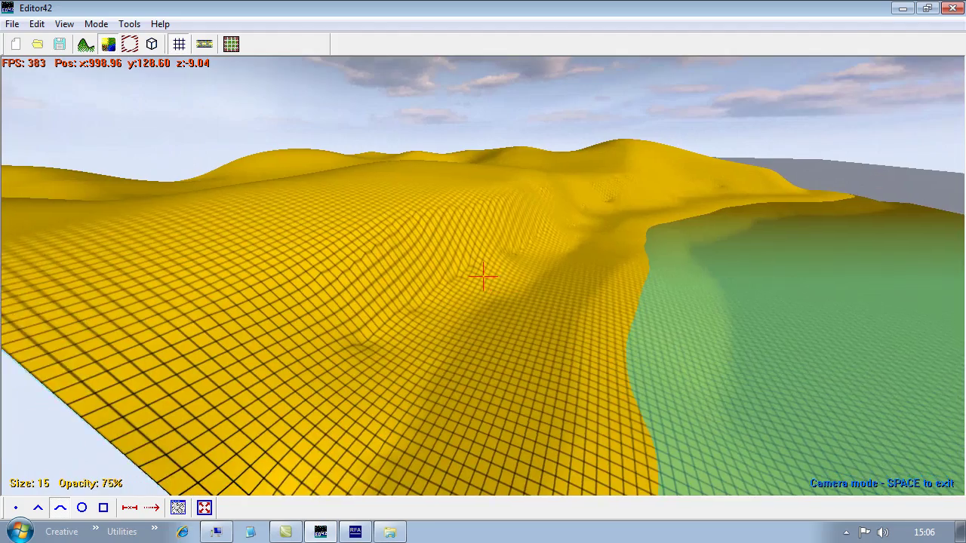
{"action": "key", "text": "Right"}
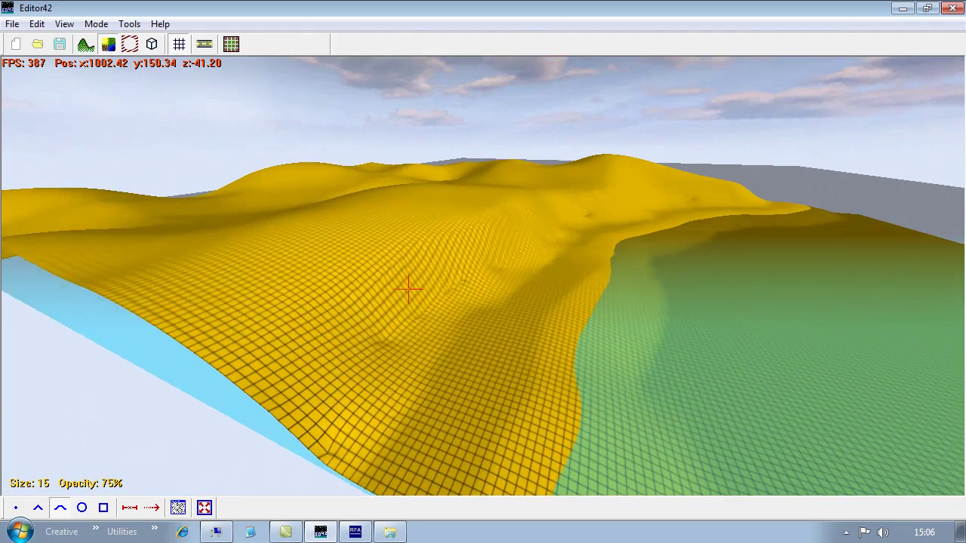
{"action": "key", "text": "Up"}
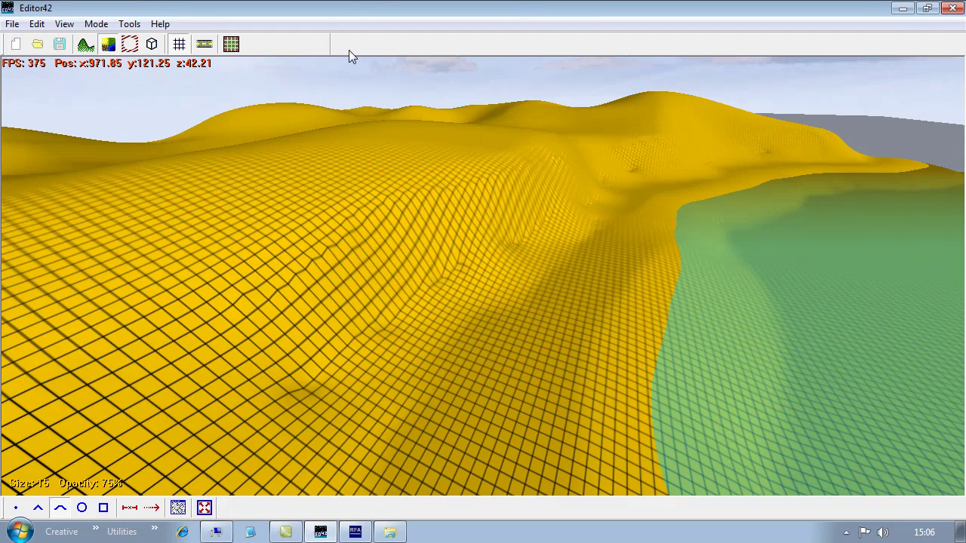
Step: In texture mode, set the shadow root layer's single child layer to a new Height selector
{"action": "left_click", "coordinate": [86, 44]}
{"action": "left_click", "coordinate": [107, 44]}
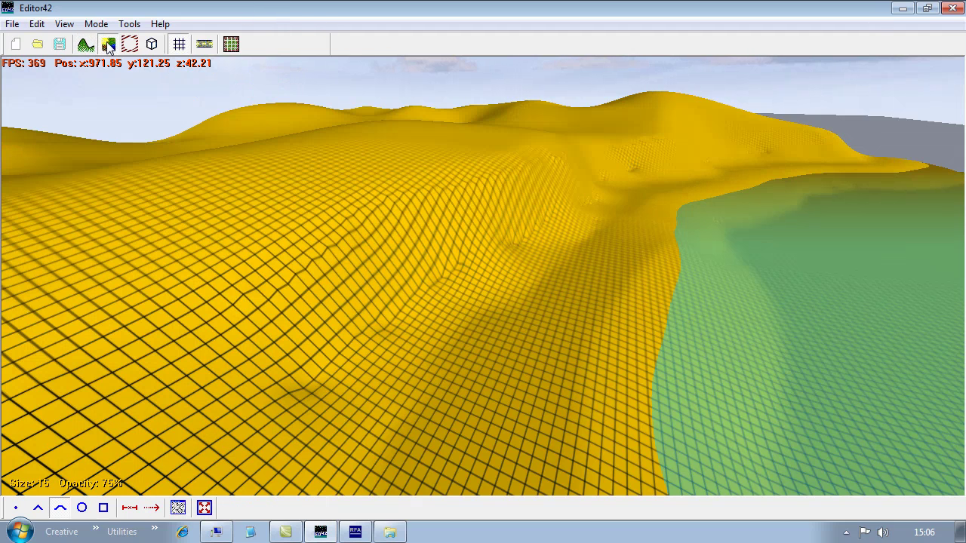
{"action": "left_click", "coordinate": [179, 509]}
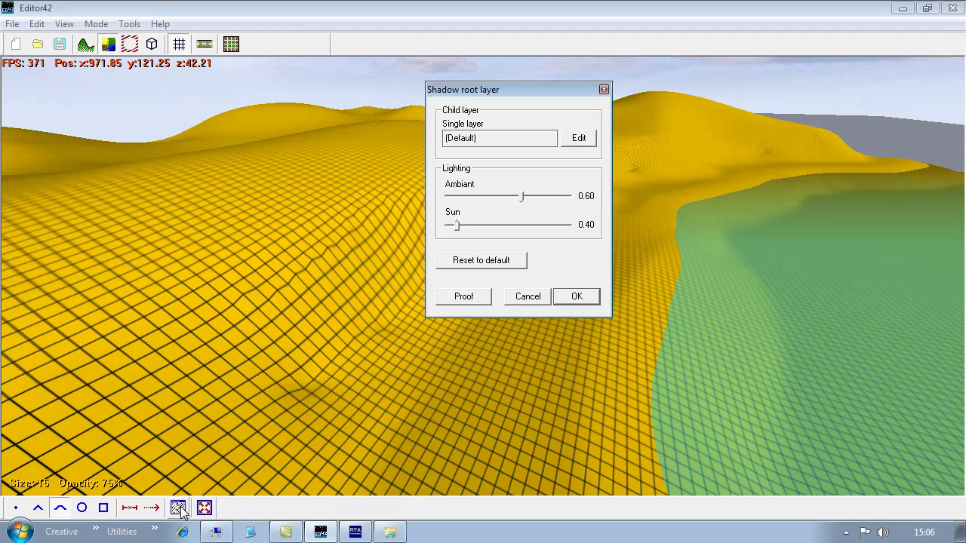
{"action": "double_click", "coordinate": [488, 144]}
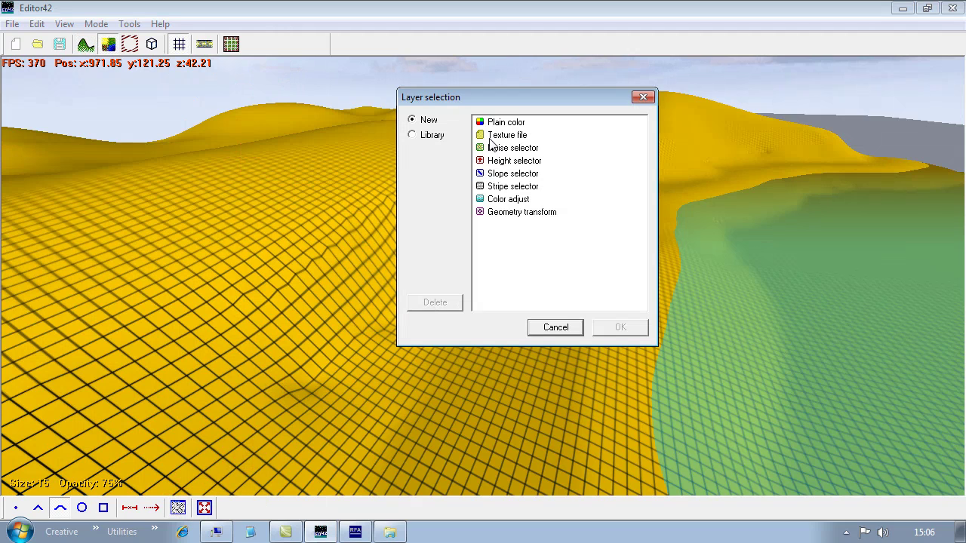
{"action": "left_click_drag", "start_coordinate": [518, 98], "coordinate": [572, 179]}
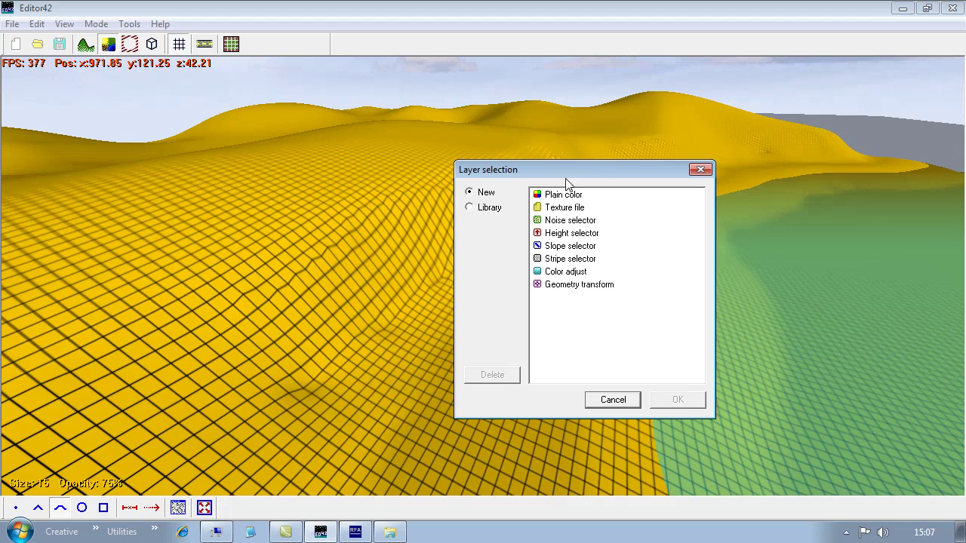
{"action": "double_click", "coordinate": [571, 234]}
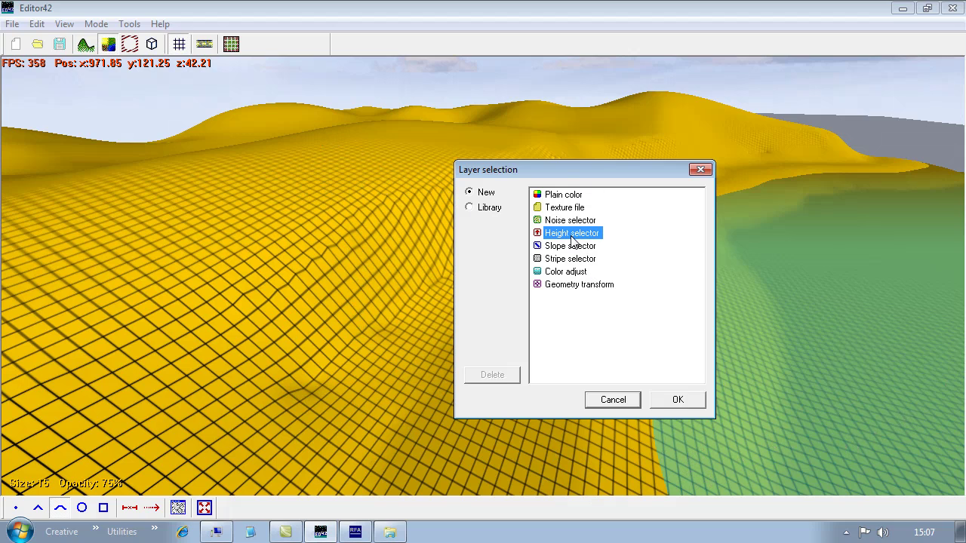
{"action": "left_click_drag", "start_coordinate": [512, 89], "coordinate": [518, 117]}
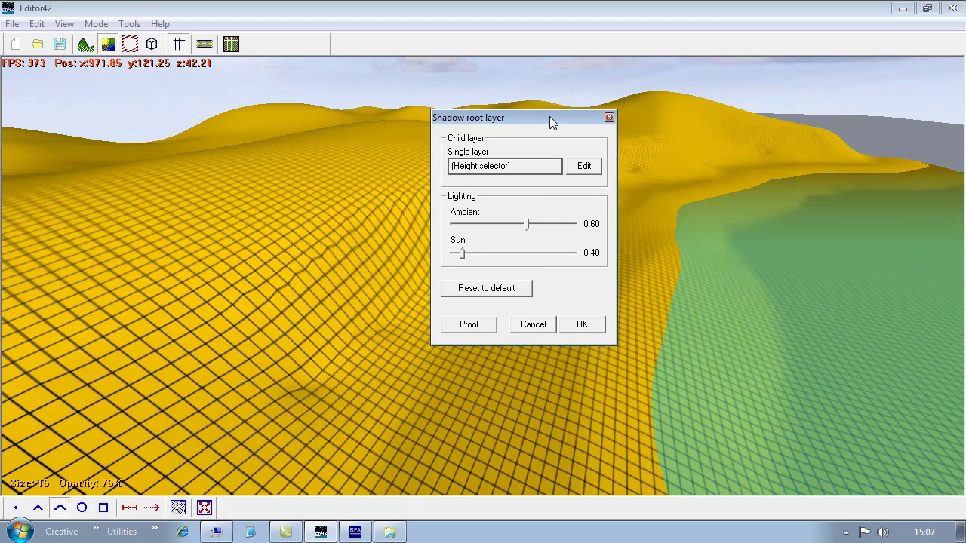
{"action": "left_click_drag", "start_coordinate": [550, 116], "coordinate": [547, 135]}
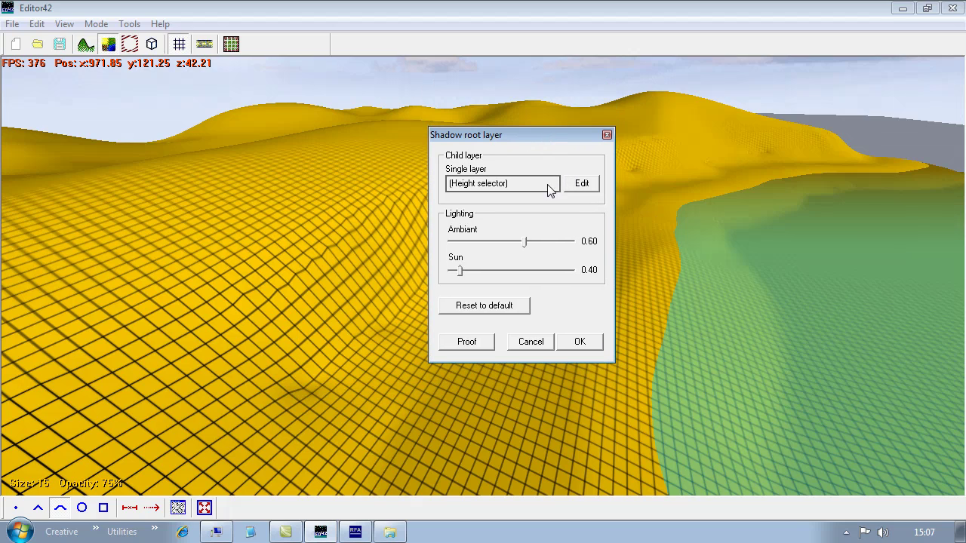
Step: Edit the Height selector and set its 1st child layer to a new Slope selector
{"action": "left_click", "coordinate": [587, 184]}
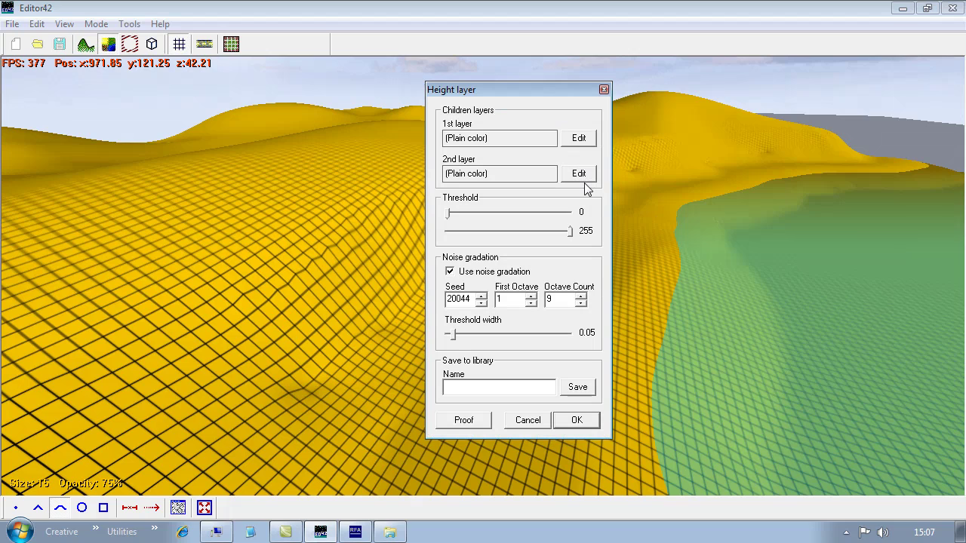
{"action": "left_click", "coordinate": [510, 143]}
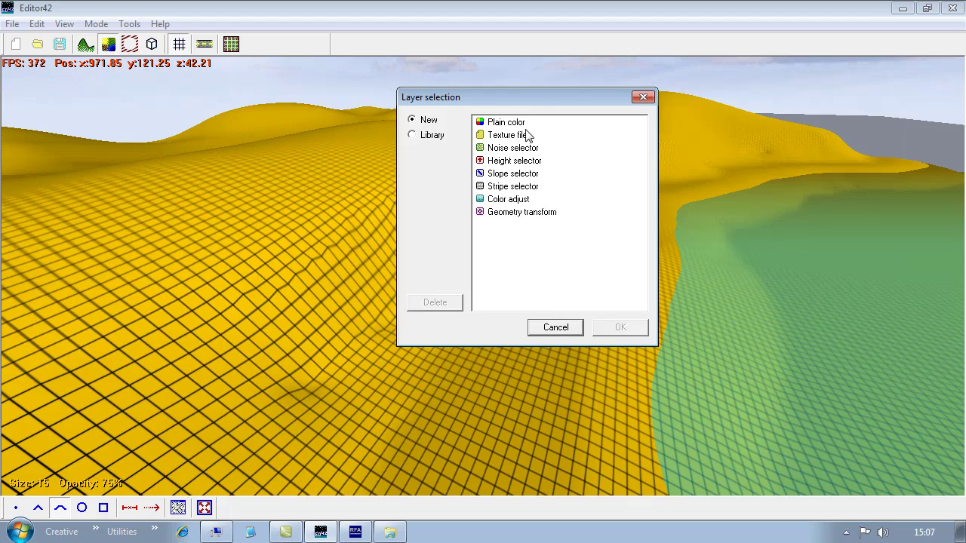
{"action": "left_click", "coordinate": [556, 328]}
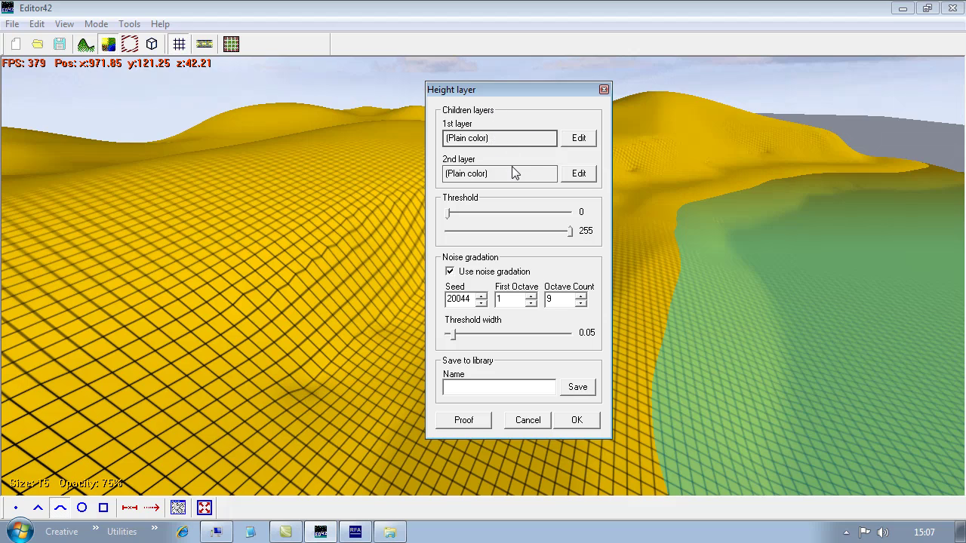
{"action": "left_click", "coordinate": [524, 143]}
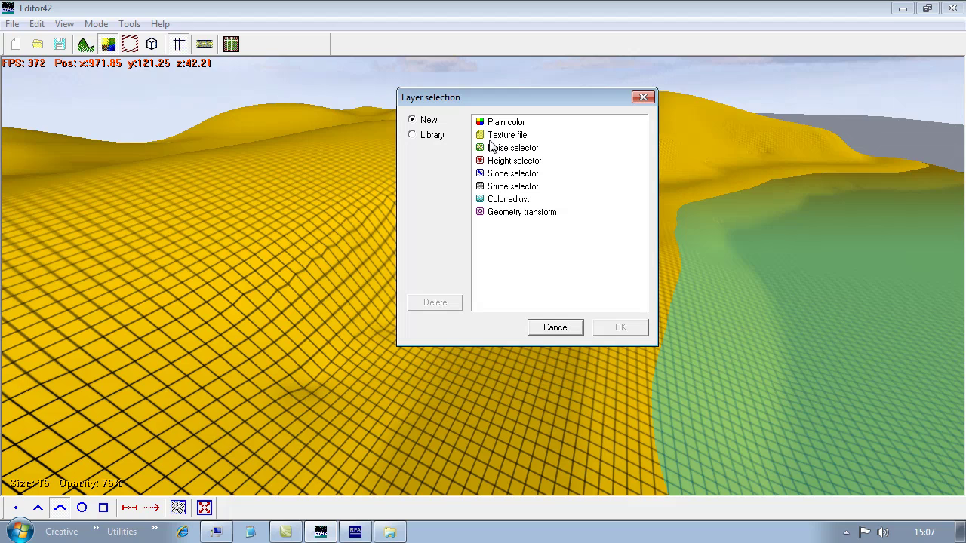
{"action": "double_click", "coordinate": [512, 174]}
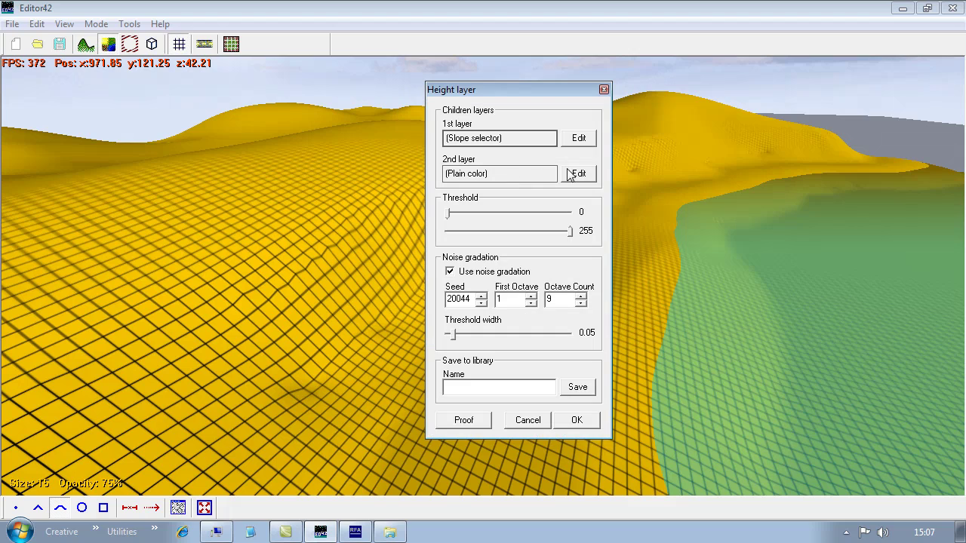
Step: Edit the Slope selector and set its 1st child layer to a new Texture file
{"action": "left_click", "coordinate": [578, 141]}
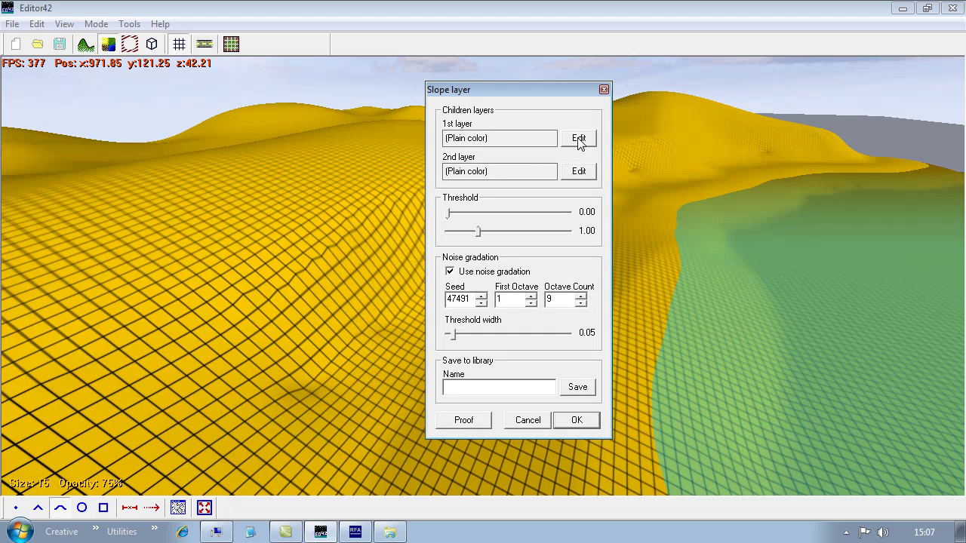
{"action": "left_click", "coordinate": [477, 142]}
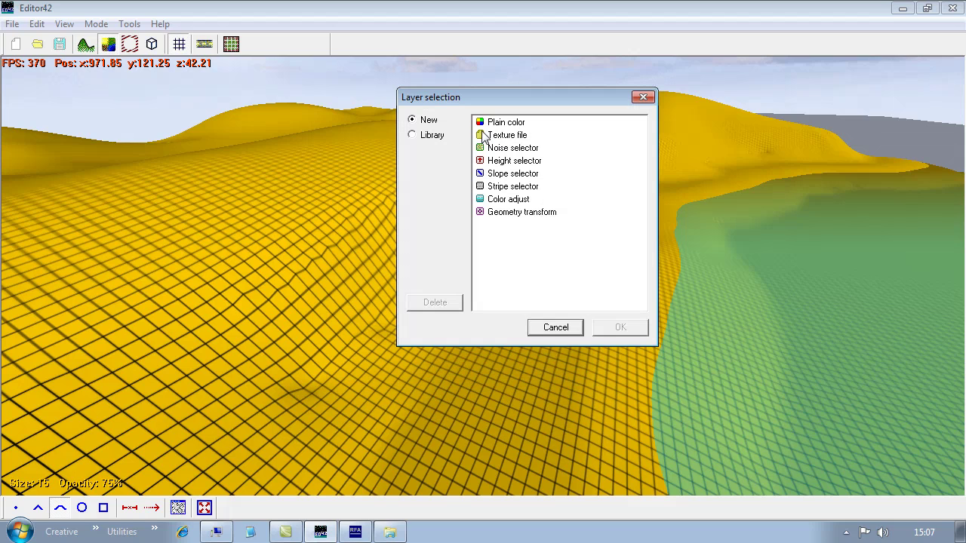
{"action": "left_click", "coordinate": [507, 136]}
{"action": "double_click", "coordinate": [510, 138]}
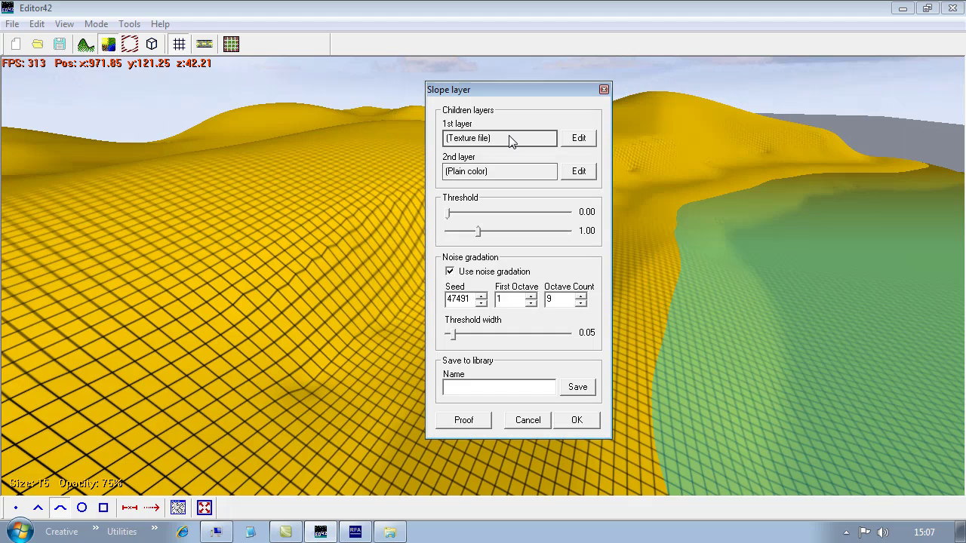
Step: Browse the Textures folder for an image for the slope layer's 1st layer, then close the file browser without choosing one
{"action": "left_click", "coordinate": [586, 141]}
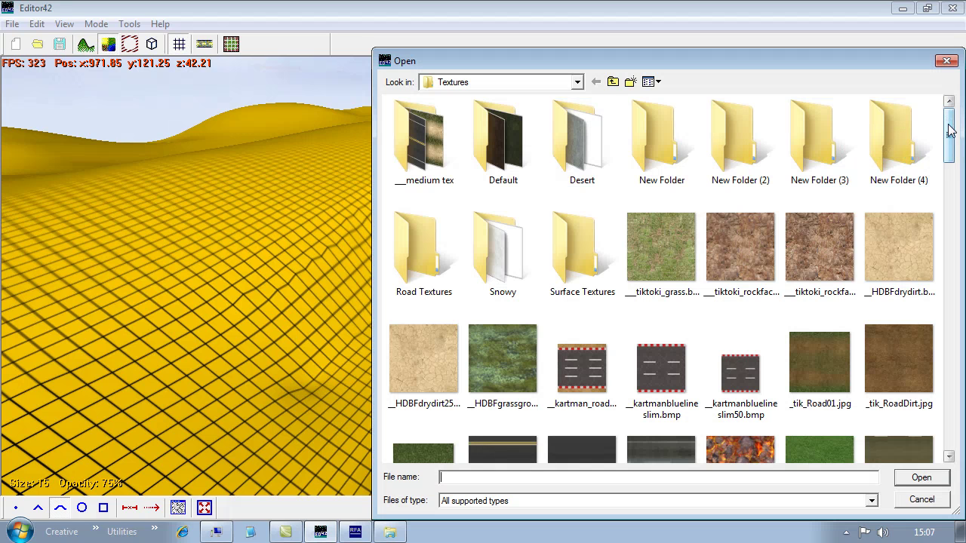
{"action": "scroll", "coordinate": [950, 137], "scroll_direction": "down", "scroll_amount": 2}
{"action": "left_click_drag", "start_coordinate": [950, 137], "coordinate": [952, 165]}
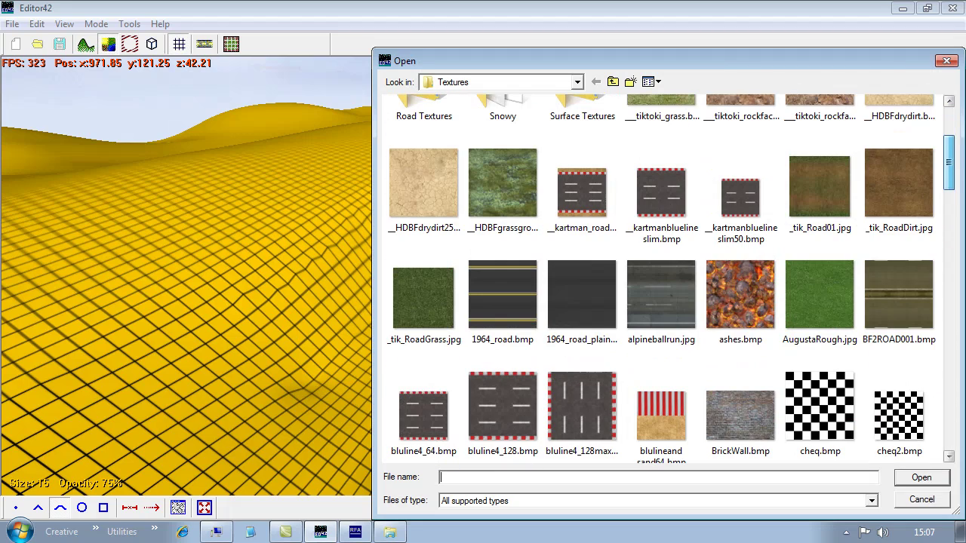
{"action": "left_click", "coordinate": [911, 501]}
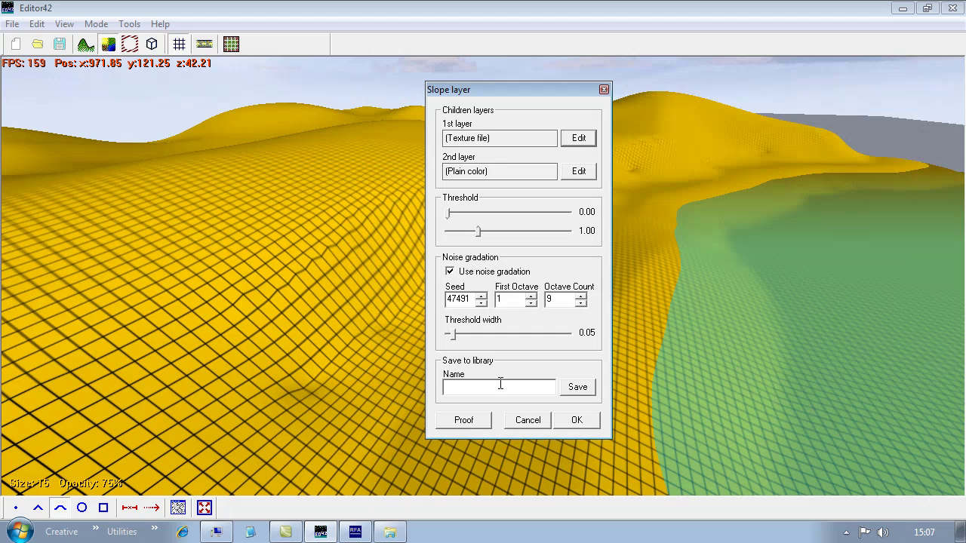
Step: Switch to Internet Explorer and search Google for "grass texture"
{"action": "left_click", "coordinate": [182, 531]}
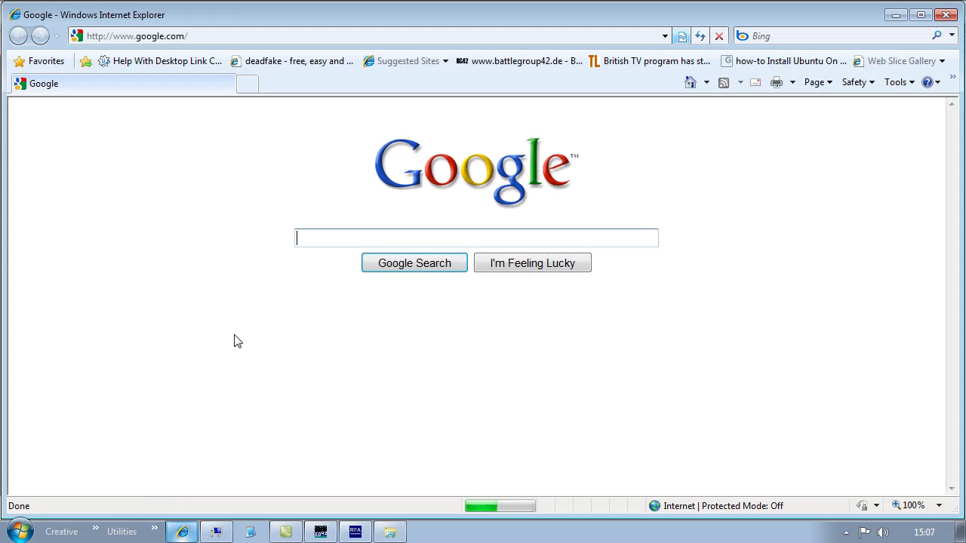
{"action": "type", "text": "gra"}
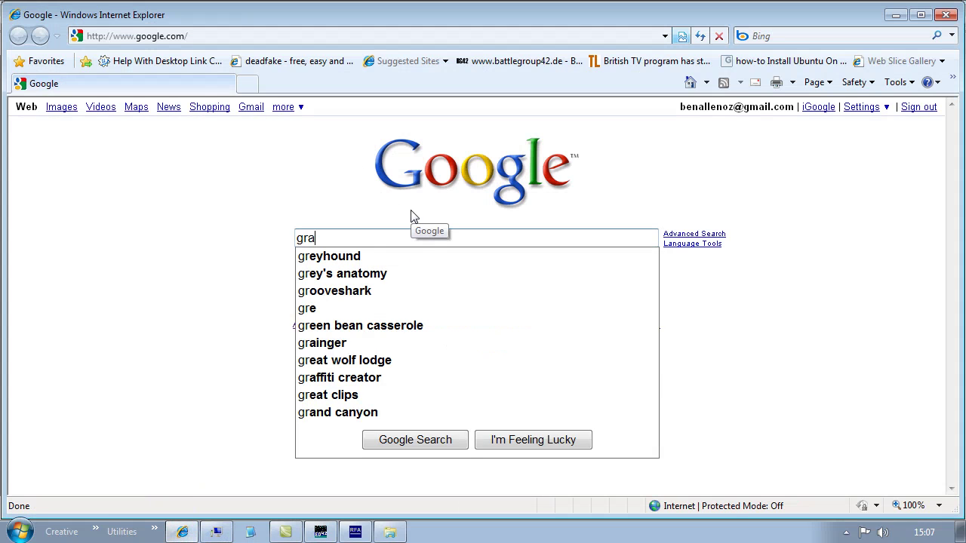
{"action": "type", "text": "ss texture"}
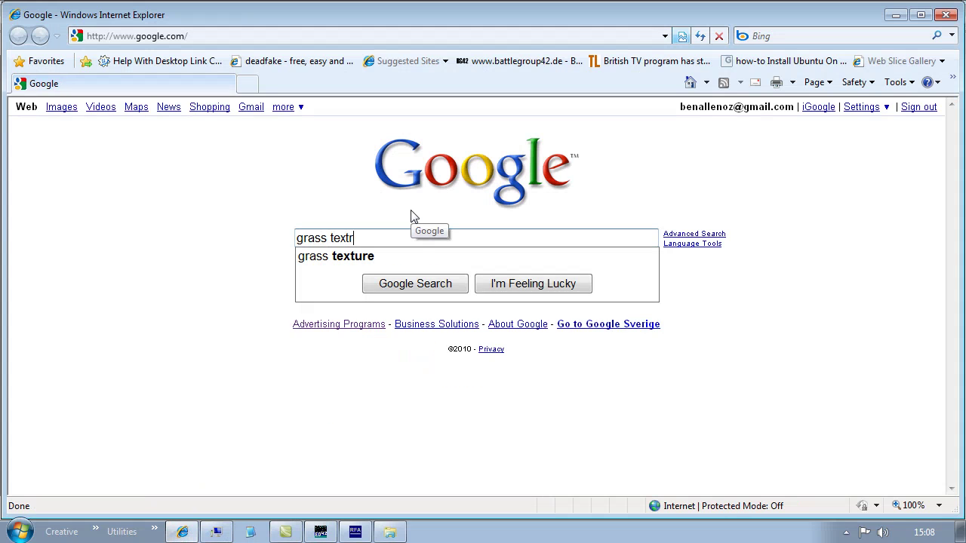
{"action": "key", "text": "Return"}
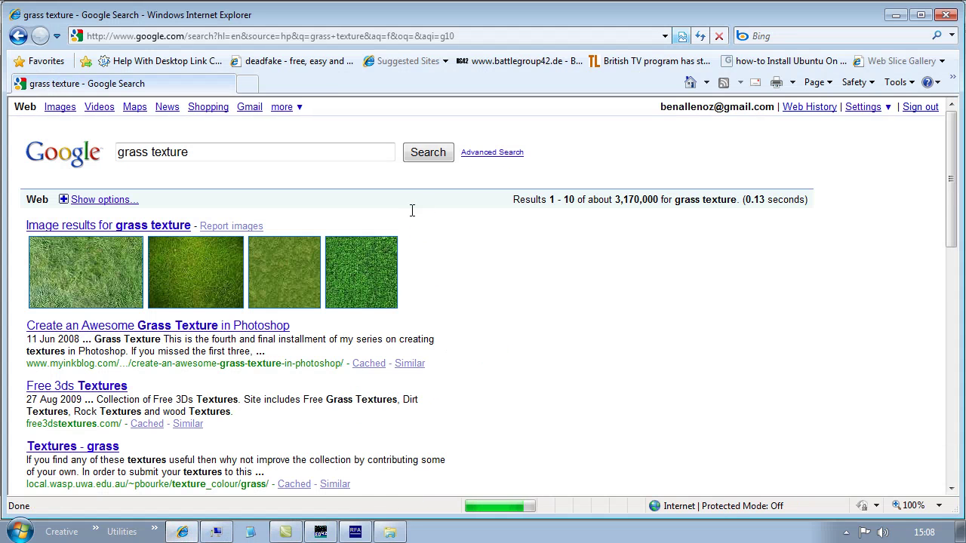
Step: Refine the Google search to "seamless grass texture"
{"action": "left_click", "coordinate": [117, 154]}
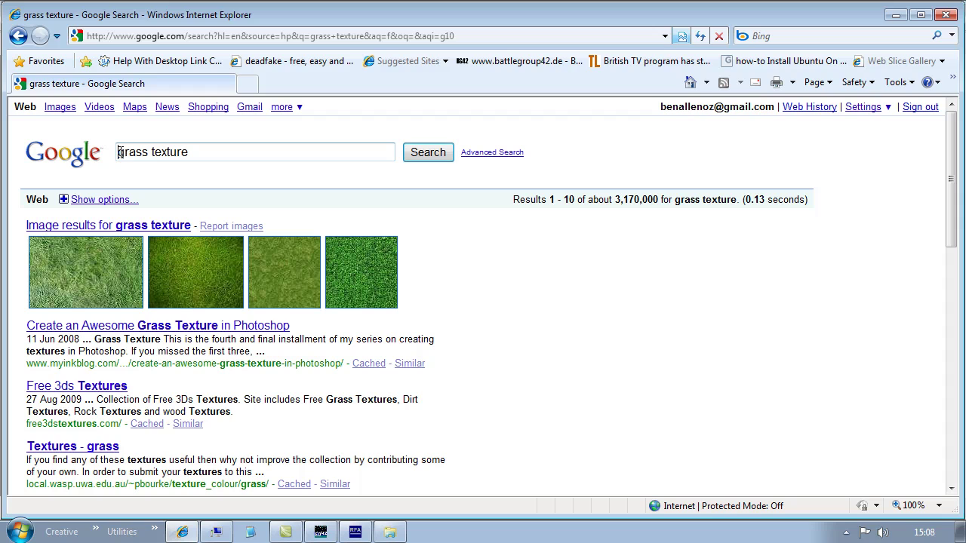
{"action": "type", "text": "se"}
{"action": "type", "text": "a"}
{"action": "key", "text": "Down"}
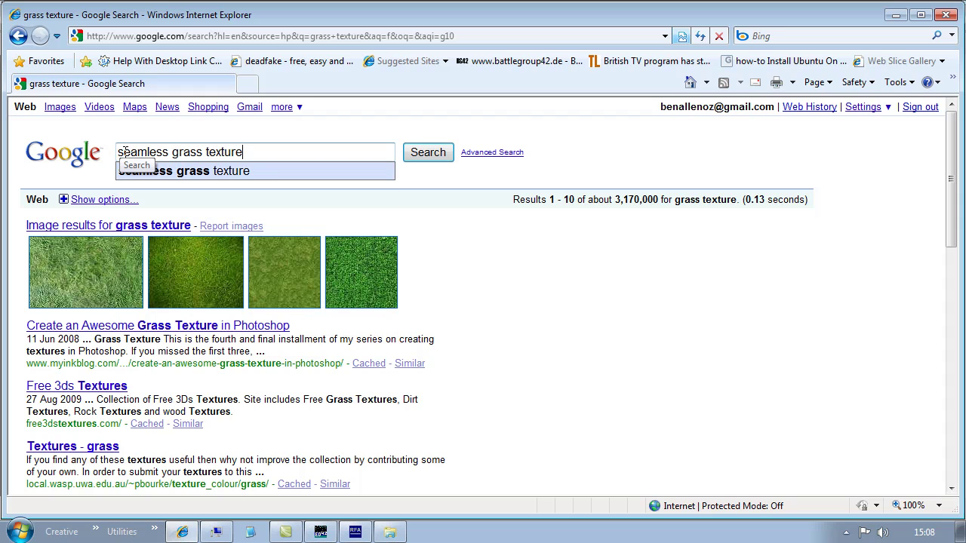
{"action": "left_click", "coordinate": [435, 164]}
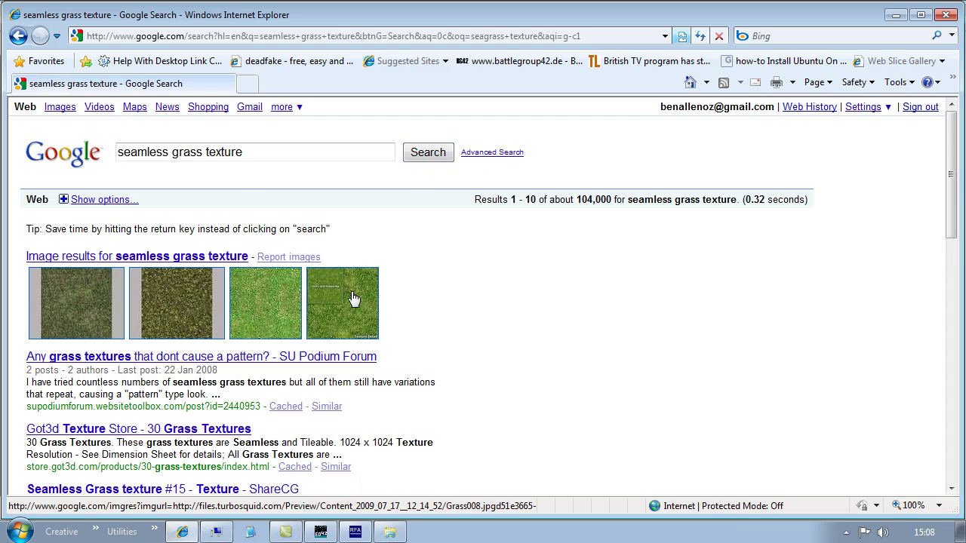
Step: Show the image results for the seamless grass texture search and look through the first page
{"action": "left_click", "coordinate": [61, 107]}
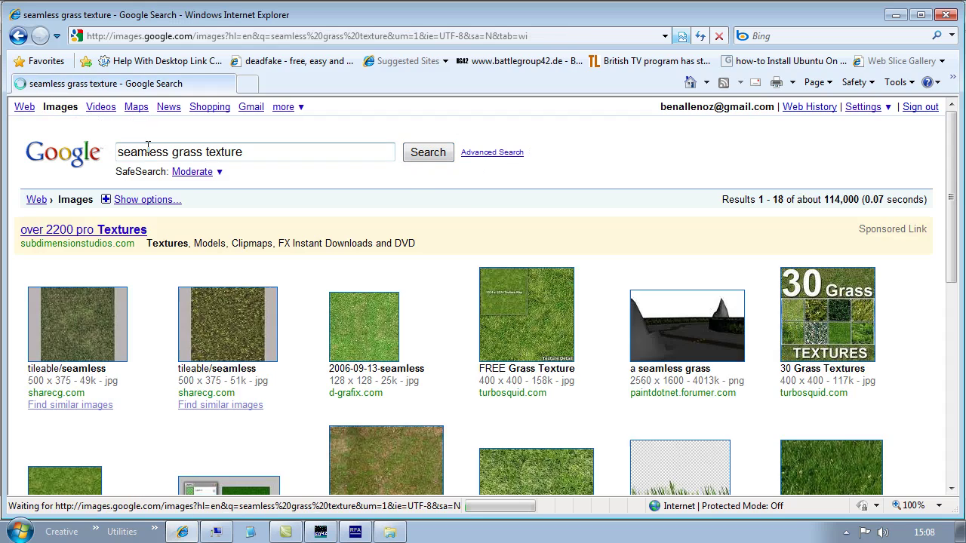
{"action": "scroll", "coordinate": [411, 238], "scroll_direction": "down", "scroll_amount": 5}
{"action": "scroll", "coordinate": [433, 238], "scroll_direction": "up", "scroll_amount": 3}
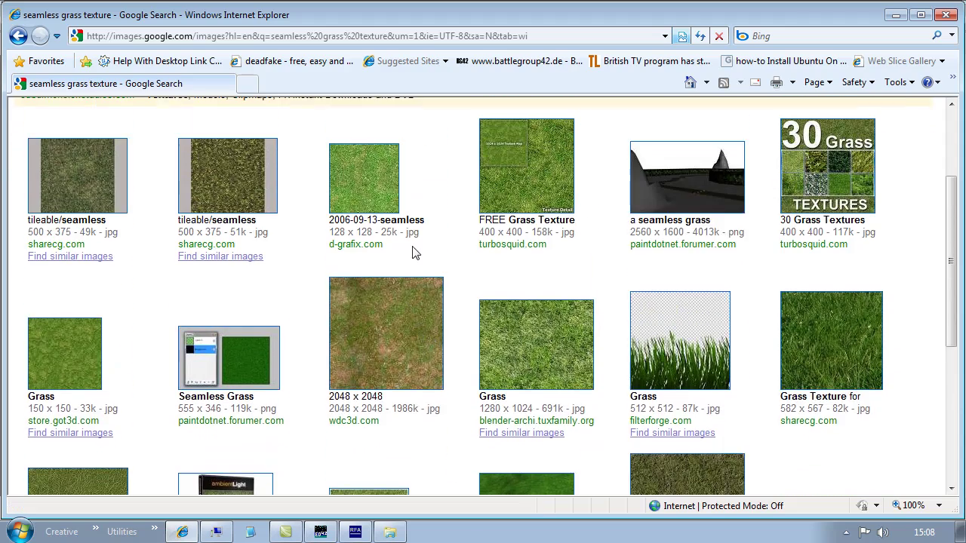
{"action": "scroll", "coordinate": [412, 246], "scroll_direction": "down", "scroll_amount": 3}
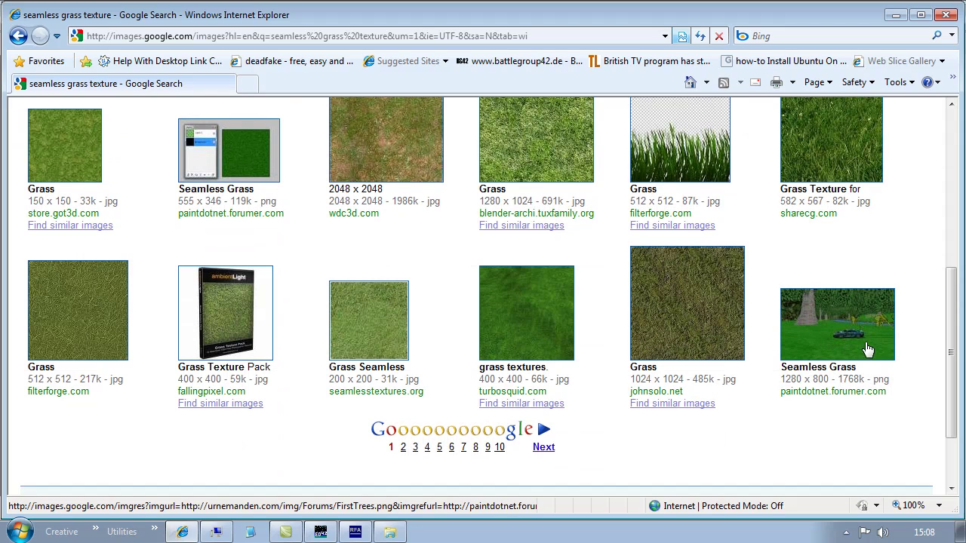
Step: Open the 2048 x 2048 grass image from wdc3d.com at full size
{"action": "scroll", "coordinate": [588, 325], "scroll_direction": "up", "scroll_amount": 2}
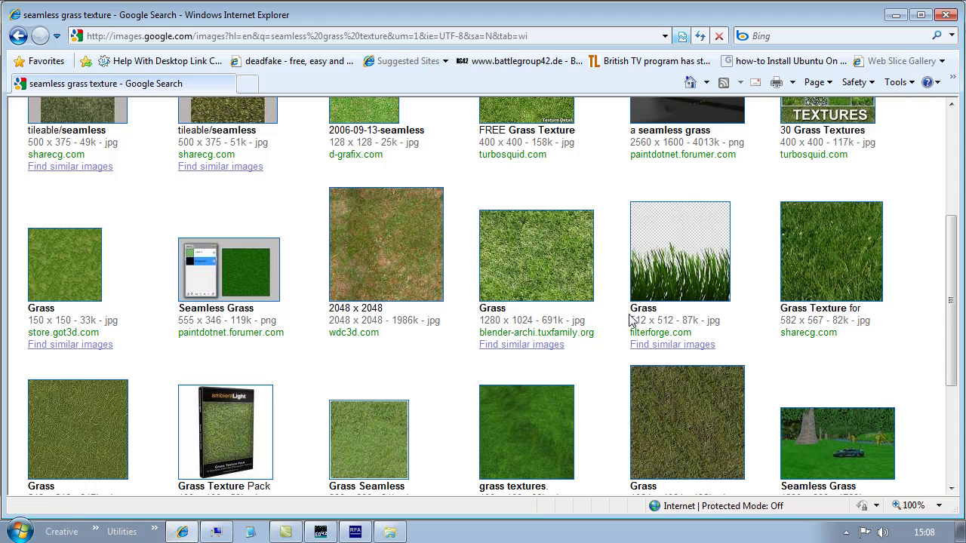
{"action": "scroll", "coordinate": [377, 317], "scroll_direction": "up", "scroll_amount": 3}
{"action": "scroll", "coordinate": [390, 372], "scroll_direction": "down", "scroll_amount": 3}
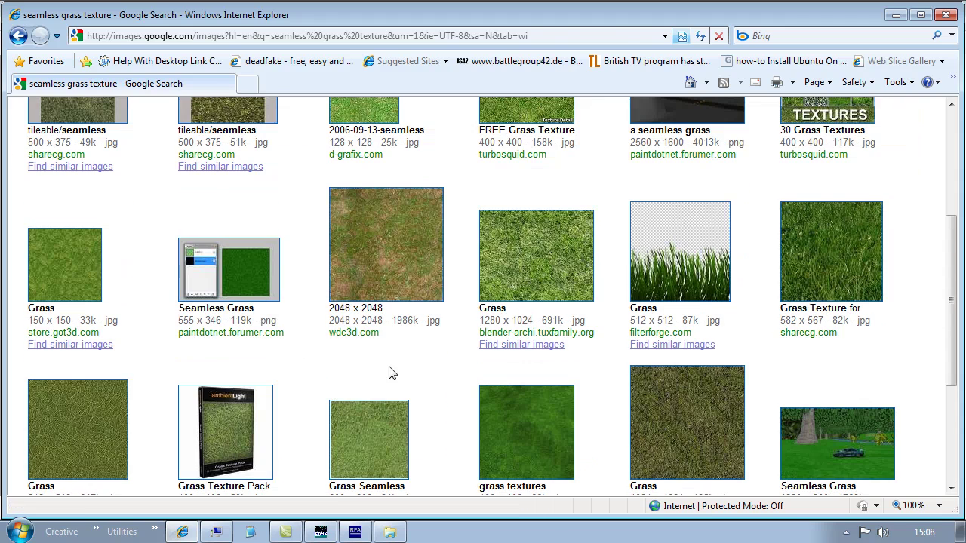
{"action": "left_click", "coordinate": [392, 230]}
{"action": "left_click", "coordinate": [53, 183]}
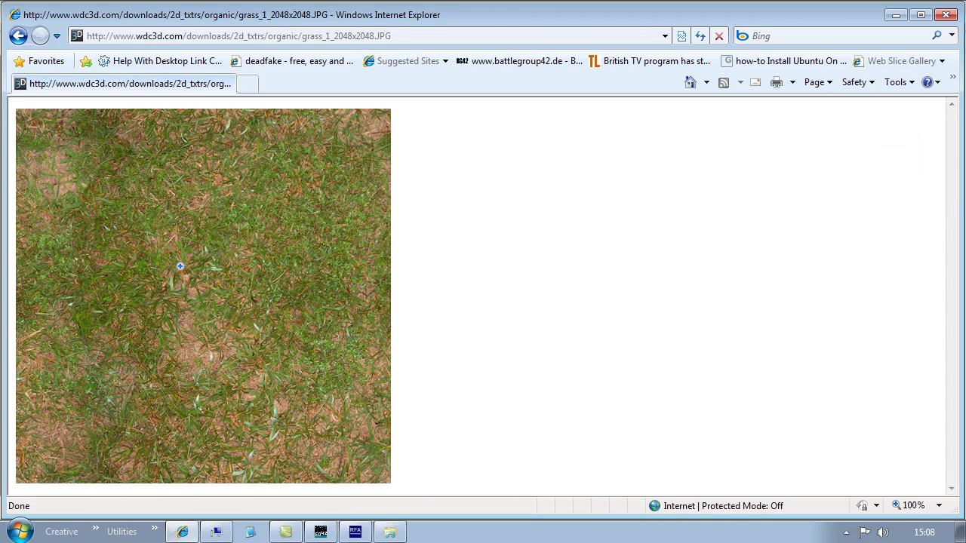
Step: Copy the full-size grass image to the clipboard
{"action": "right_click", "coordinate": [197, 269]}
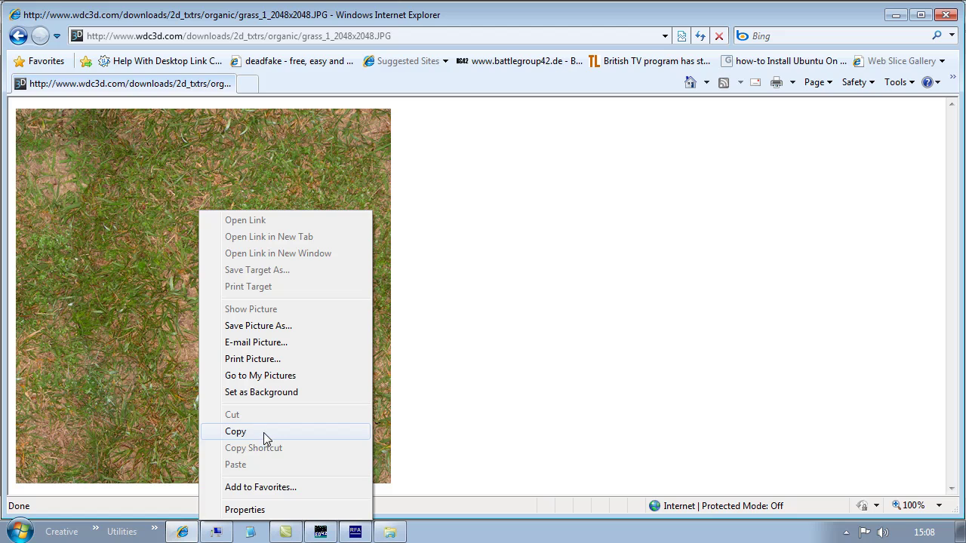
{"action": "left_click", "coordinate": [263, 433]}
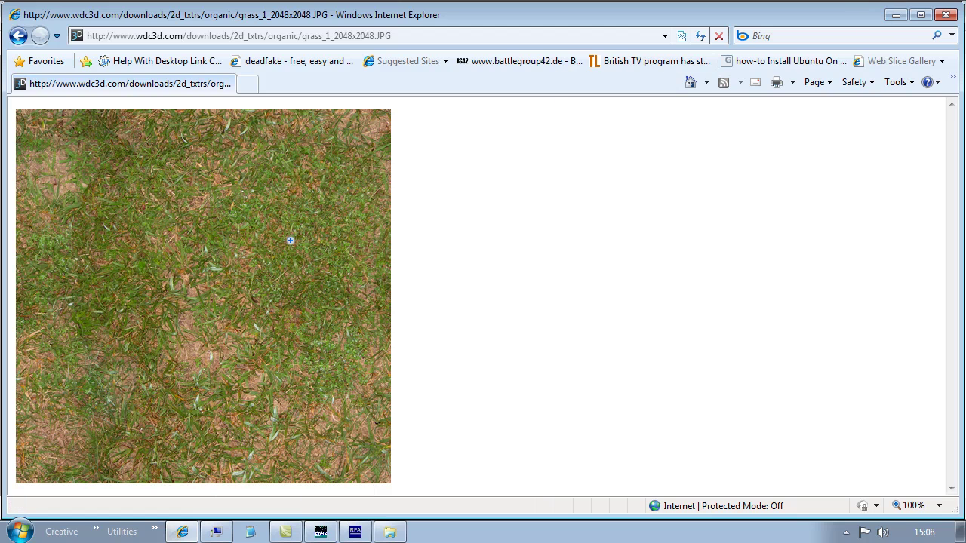
{"action": "right_click", "coordinate": [292, 211]}
{"action": "left_click", "coordinate": [341, 430]}
Step: Launch Paint Shop Pro 7 from the desktop and paste the copied grass picture as a new image
{"action": "left_click", "coordinate": [896, 14]}
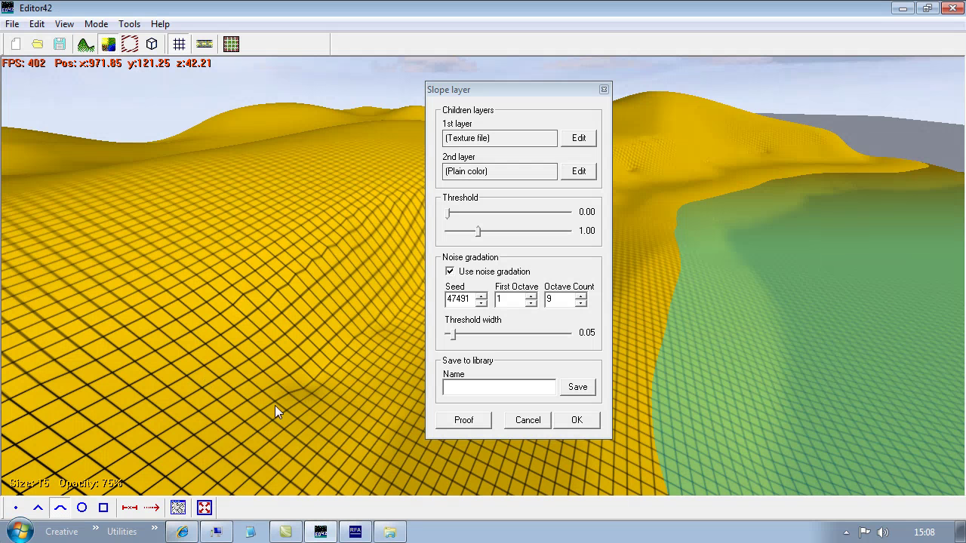
{"action": "left_click", "coordinate": [902, 8]}
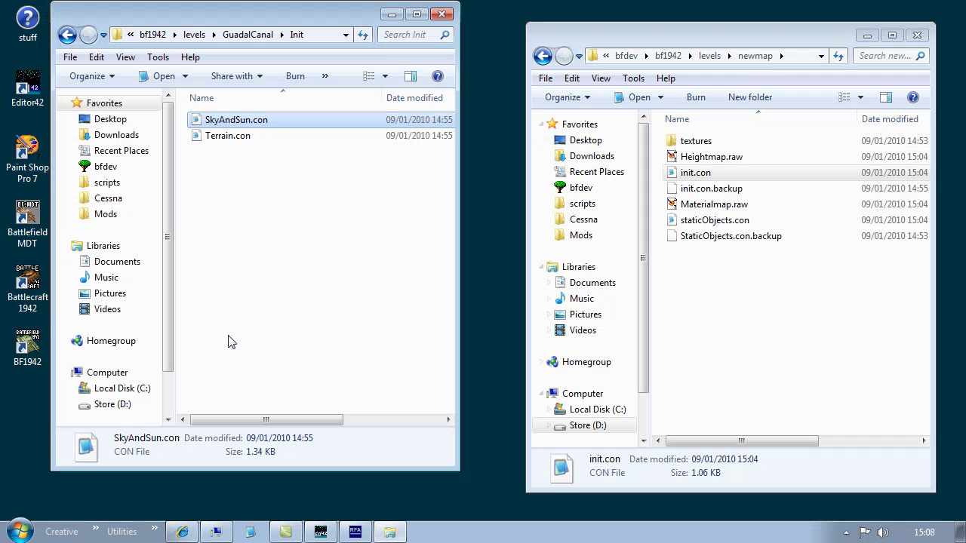
{"action": "double_click", "coordinate": [28, 150]}
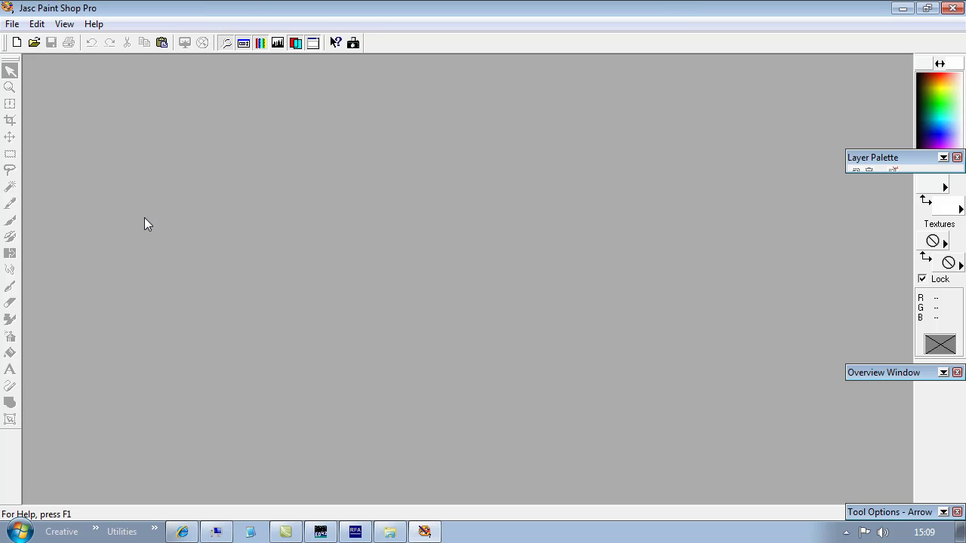
{"action": "key", "text": "ctrl+v"}
{"action": "scroll", "coordinate": [192, 249], "scroll_direction": "up", "scroll_amount": 1}
{"action": "scroll", "coordinate": [205, 246], "scroll_direction": "down", "scroll_amount": 2}
{"action": "scroll", "coordinate": [210, 270], "scroll_direction": "up", "scroll_amount": 2}
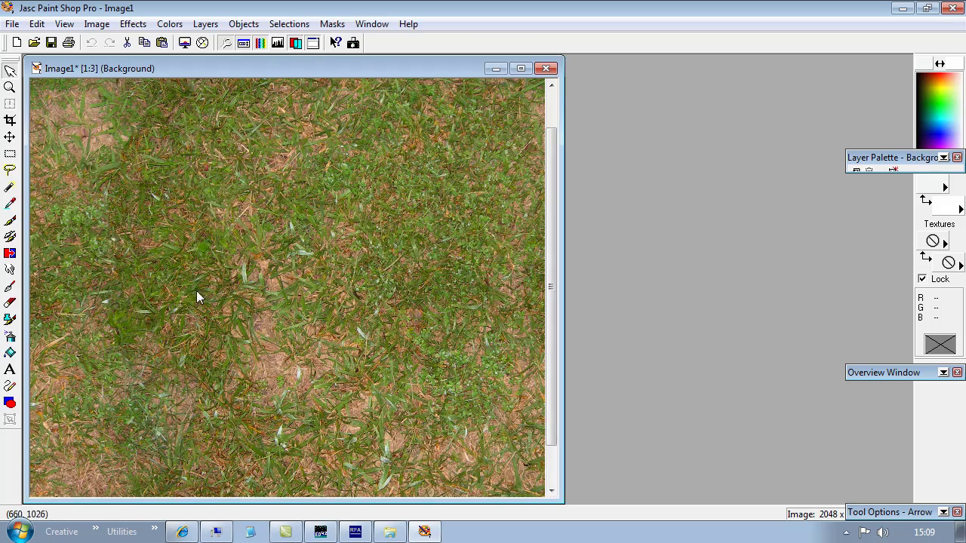
{"action": "scroll", "coordinate": [302, 292], "scroll_direction": "up", "scroll_amount": 4}
{"action": "scroll", "coordinate": [385, 268], "scroll_direction": "down", "scroll_amount": 3}
{"action": "scroll", "coordinate": [386, 279], "scroll_direction": "down", "scroll_amount": 1}
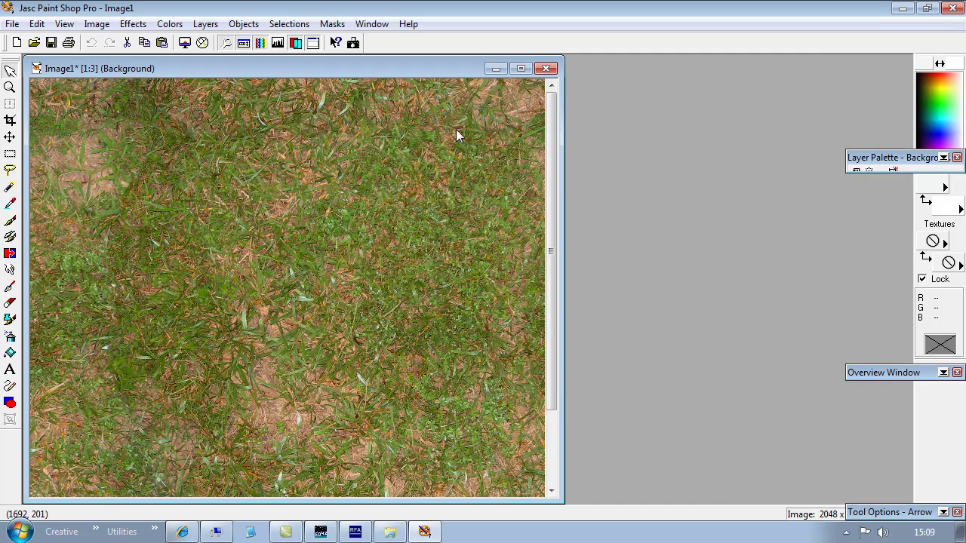
Step: Resize the pasted grass image to 512 x 512 pixels
{"action": "key", "text": "shift+s"}
{"action": "type", "text": "512"}
{"action": "key", "text": "Tab"}
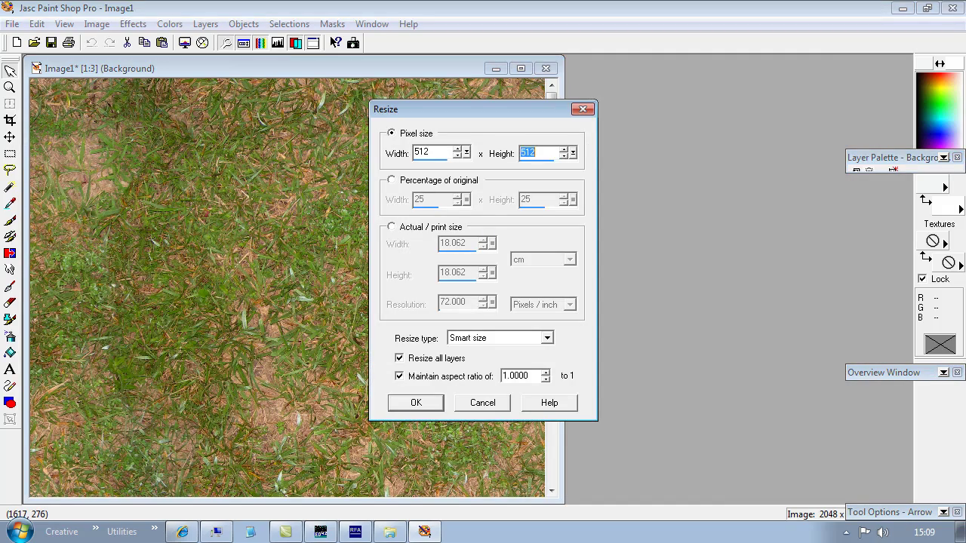
{"action": "key", "text": "Return"}
{"action": "scroll", "coordinate": [208, 300], "scroll_direction": "up", "scroll_amount": 3}
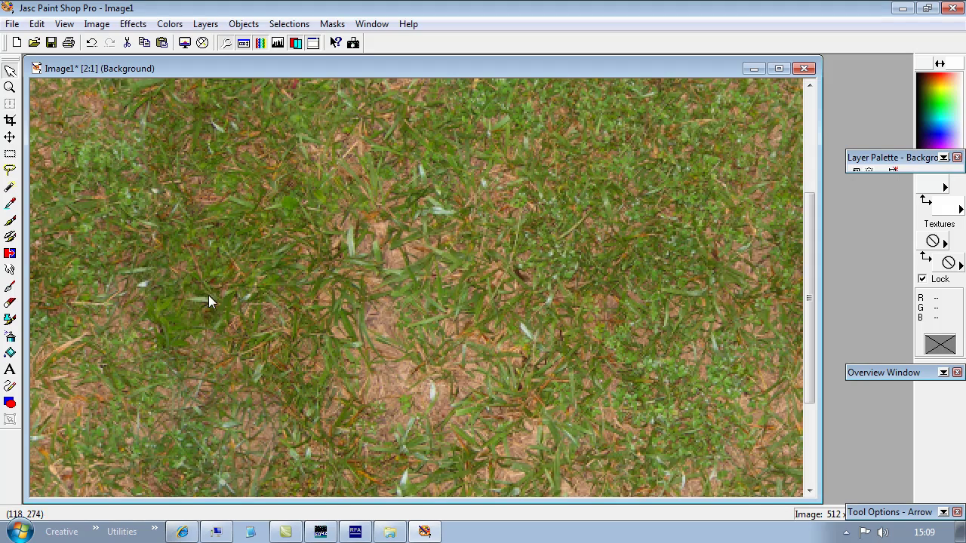
{"action": "scroll", "coordinate": [391, 269], "scroll_direction": "down", "scroll_amount": 3}
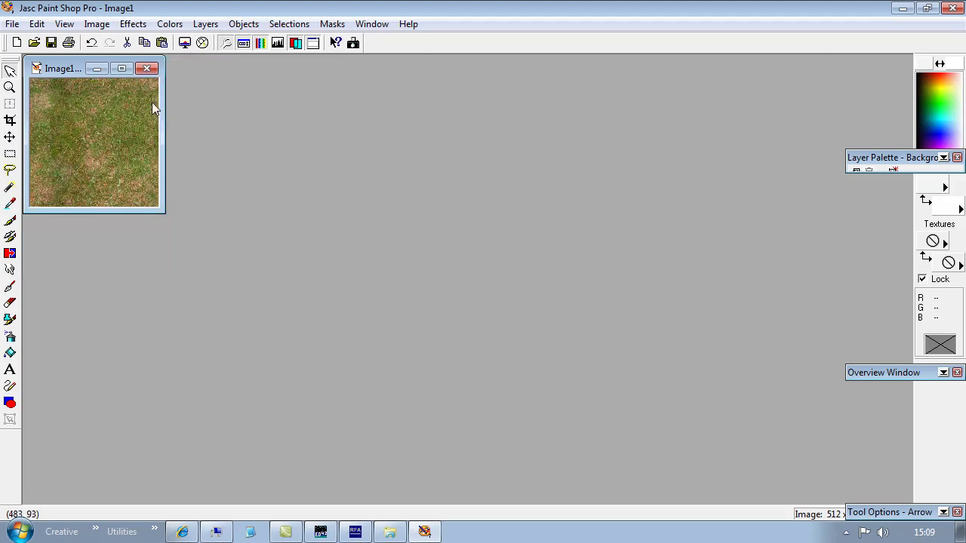
{"action": "scroll", "coordinate": [83, 87], "scroll_direction": "up", "scroll_amount": 3}
{"action": "scroll", "coordinate": [184, 224], "scroll_direction": "down", "scroll_amount": 2}
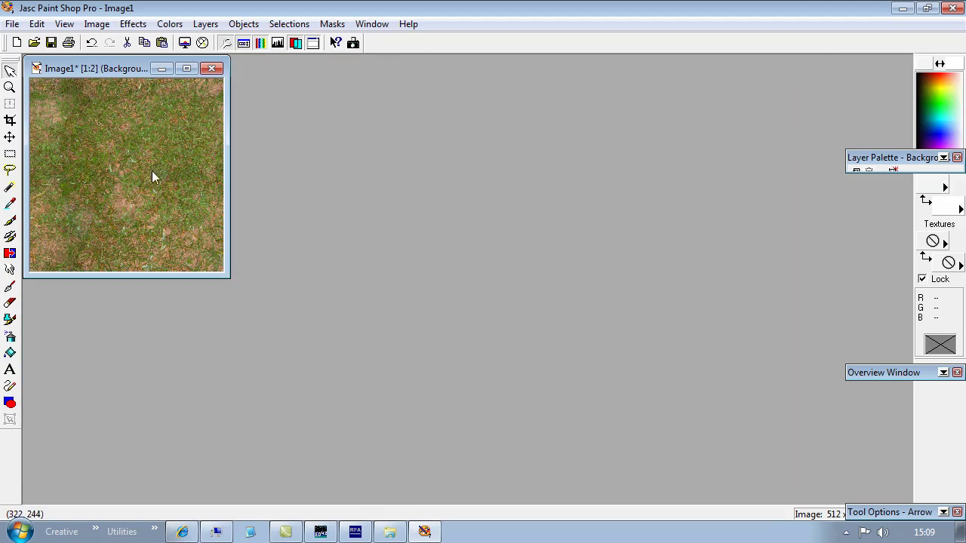
{"action": "scroll", "coordinate": [152, 218], "scroll_direction": "up", "scroll_amount": 1}
{"action": "scroll", "coordinate": [180, 233], "scroll_direction": "up", "scroll_amount": 1}
{"action": "scroll", "coordinate": [249, 275], "scroll_direction": "down", "scroll_amount": 1}
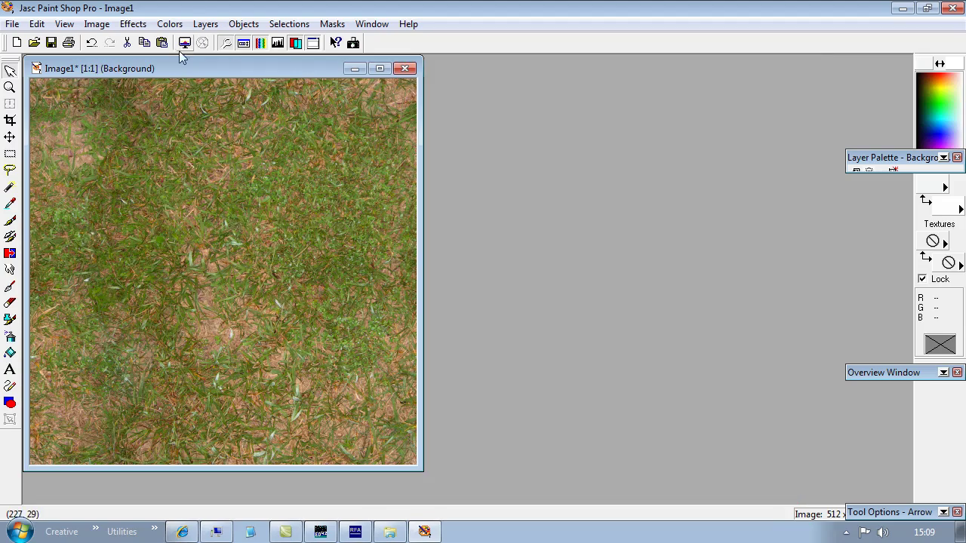
Step: Start saving the image under a new name and go to the Textures folder in Editor42-0.41-Beta's library
{"action": "left_click", "coordinate": [13, 24]}
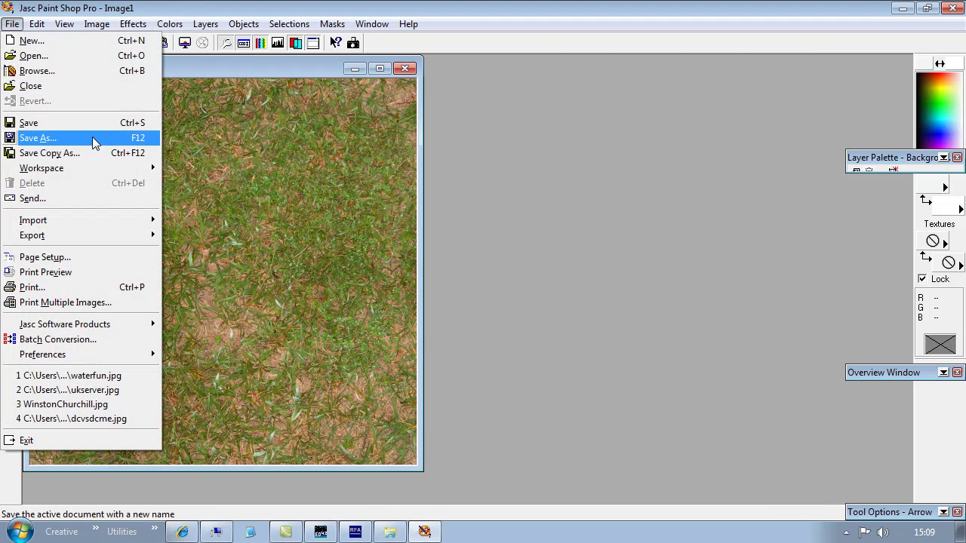
{"action": "left_click", "coordinate": [94, 141]}
{"action": "double_click", "coordinate": [588, 114]}
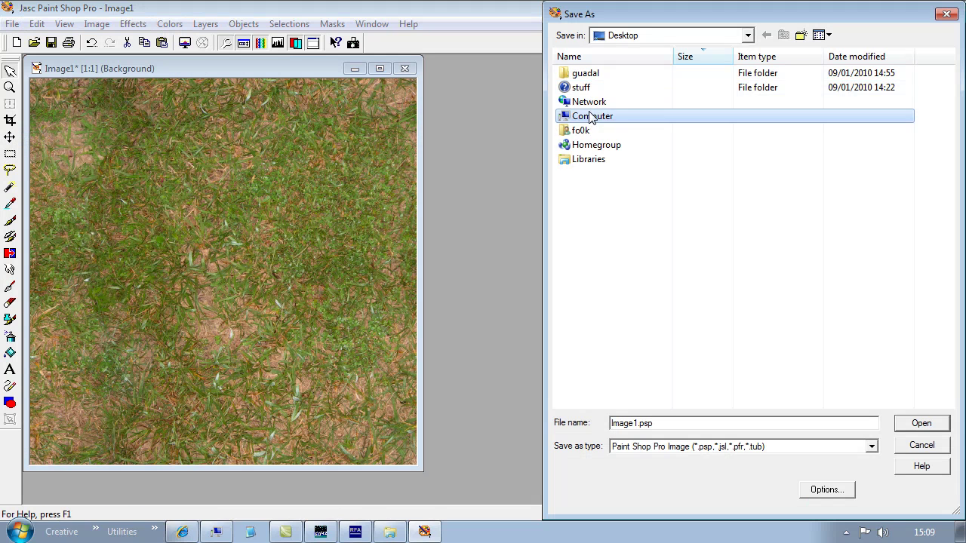
{"action": "double_click", "coordinate": [590, 104]}
{"action": "double_click", "coordinate": [583, 73]}
{"action": "double_click", "coordinate": [589, 202]}
{"action": "double_click", "coordinate": [600, 188]}
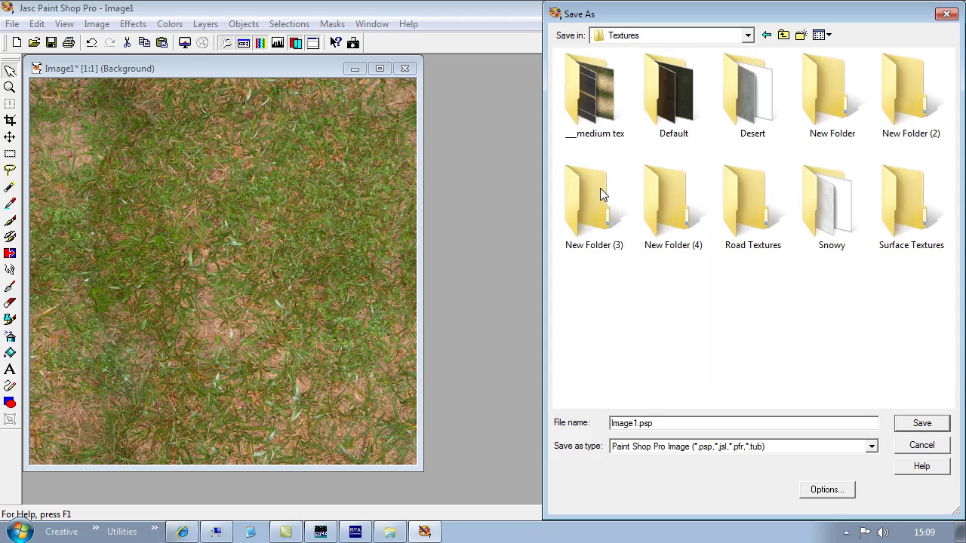
{"action": "left_click", "coordinate": [747, 35]}
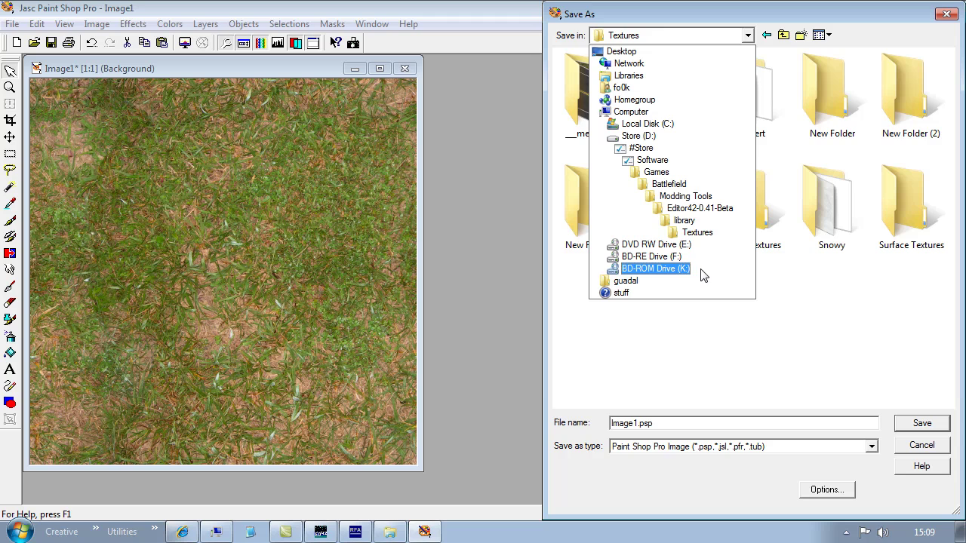
{"action": "left_click", "coordinate": [691, 359]}
Step: Save the grass image in Windows or OS/2 Bitmap format under the name newmapgrass
{"action": "left_click", "coordinate": [679, 447]}
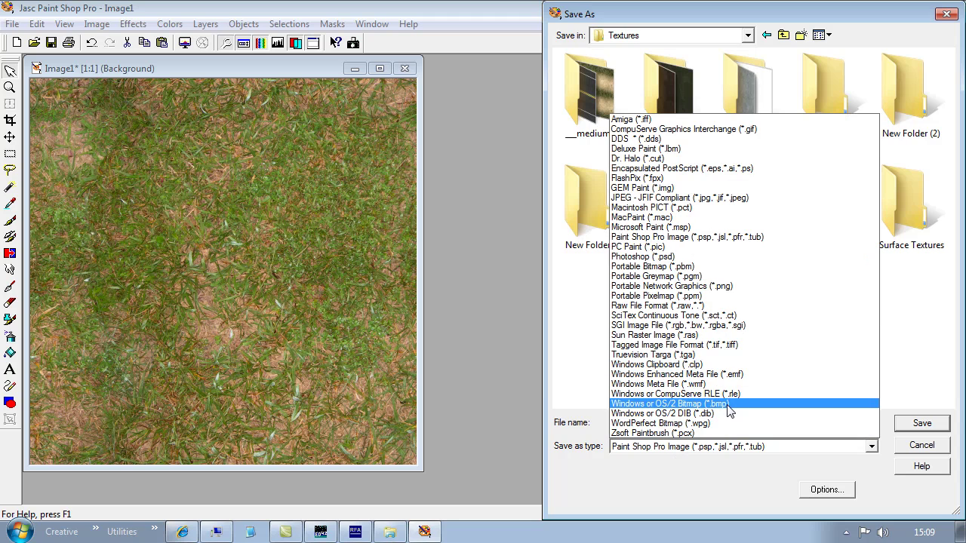
{"action": "left_click", "coordinate": [728, 404]}
{"action": "key", "text": "shift+Tab"}
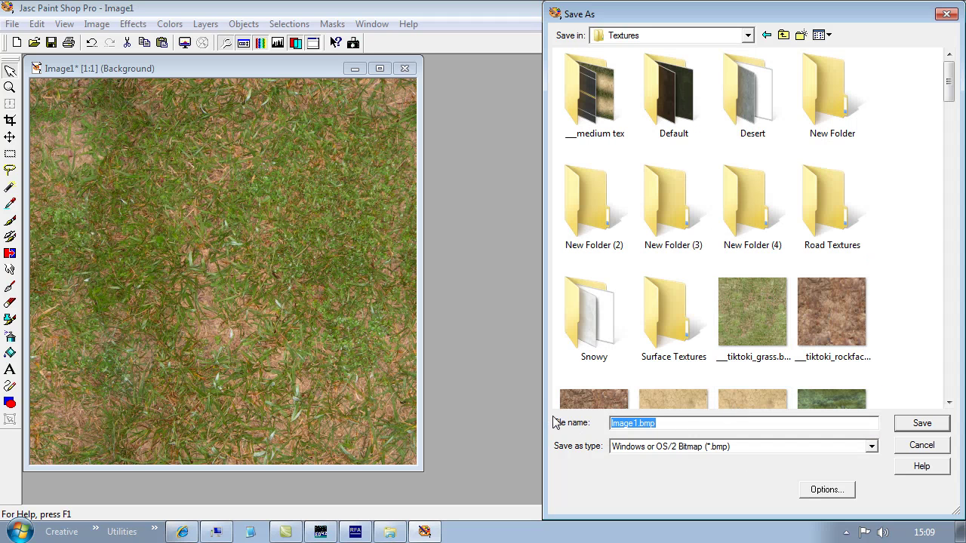
{"action": "type", "text": "new"}
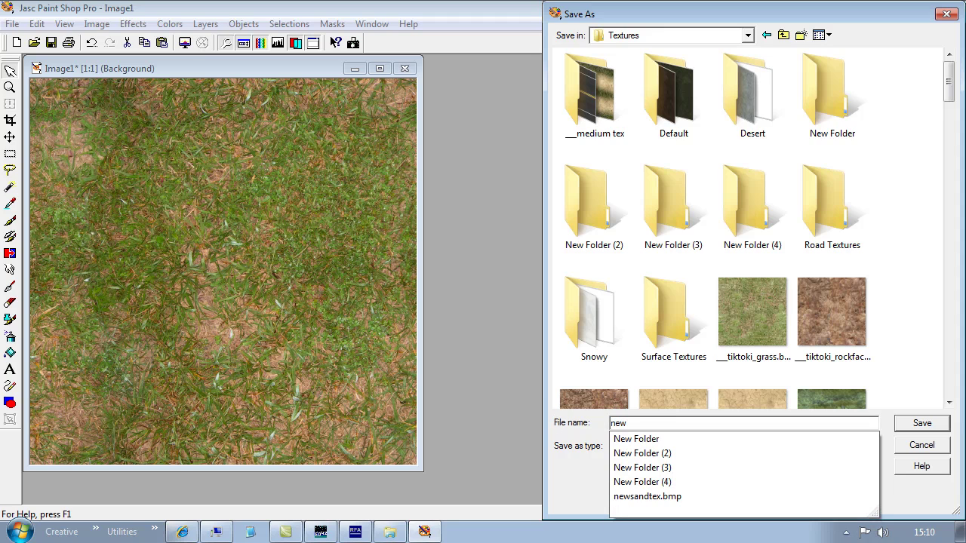
{"action": "type", "text": "mapgrass"}
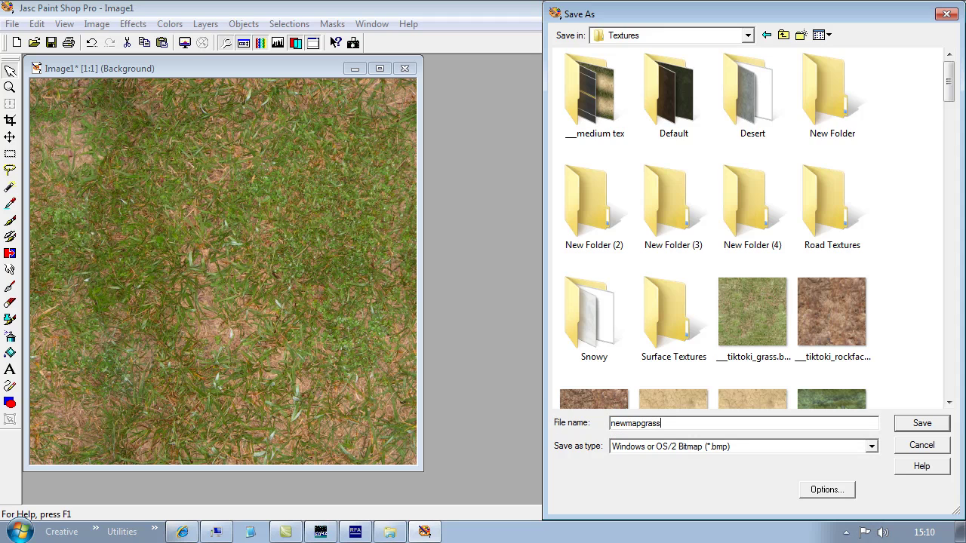
{"action": "left_click", "coordinate": [921, 423]}
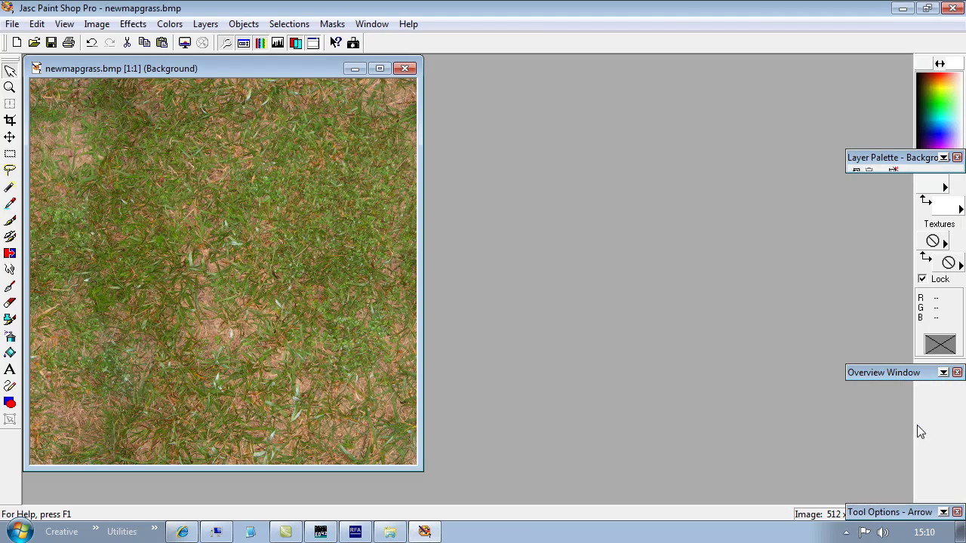
Step: Switch back to Editor42, load newmapgrass.bmp as the slope layer's 1st layer and generate a proof
{"action": "left_click", "coordinate": [901, 8]}
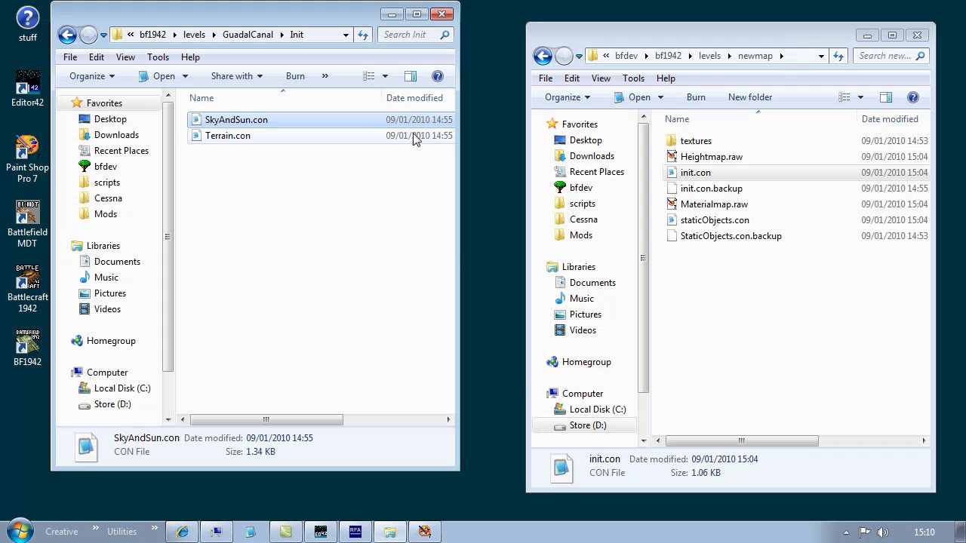
{"action": "key", "text": "alt+Tab"}
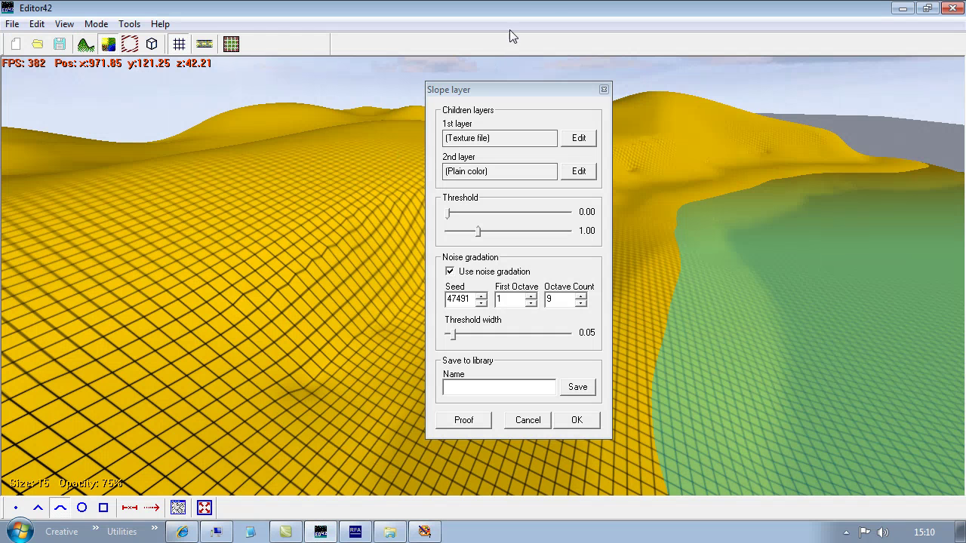
{"action": "left_click", "coordinate": [579, 139]}
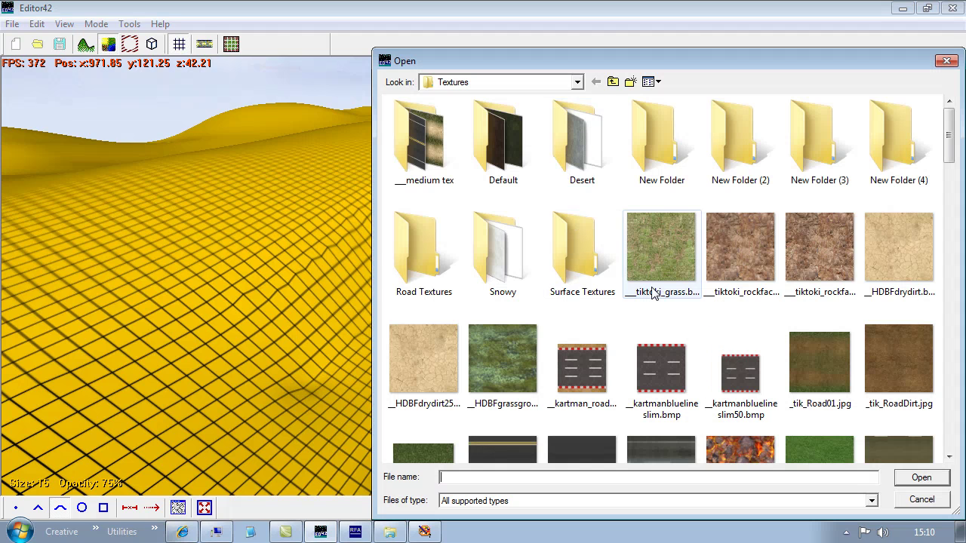
{"action": "type", "text": "new"}
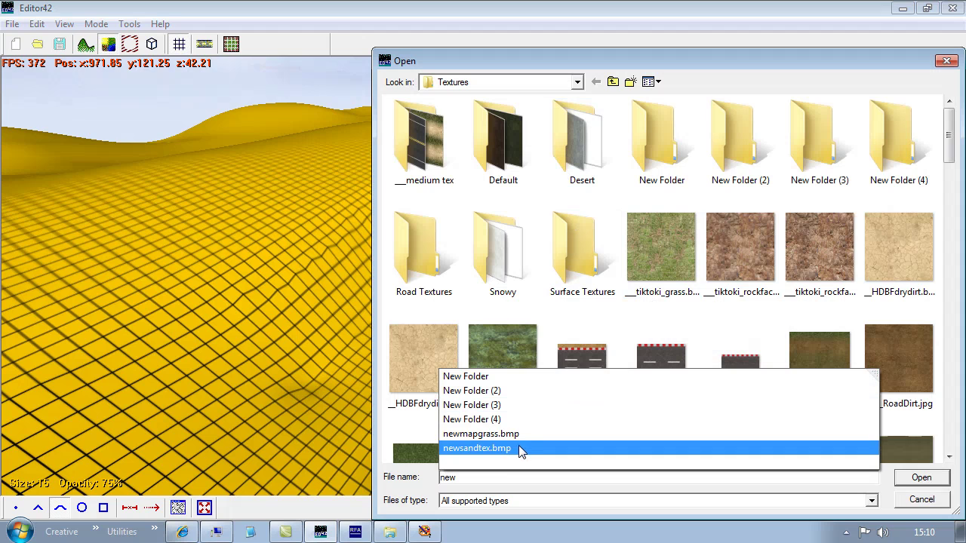
{"action": "left_click", "coordinate": [516, 434]}
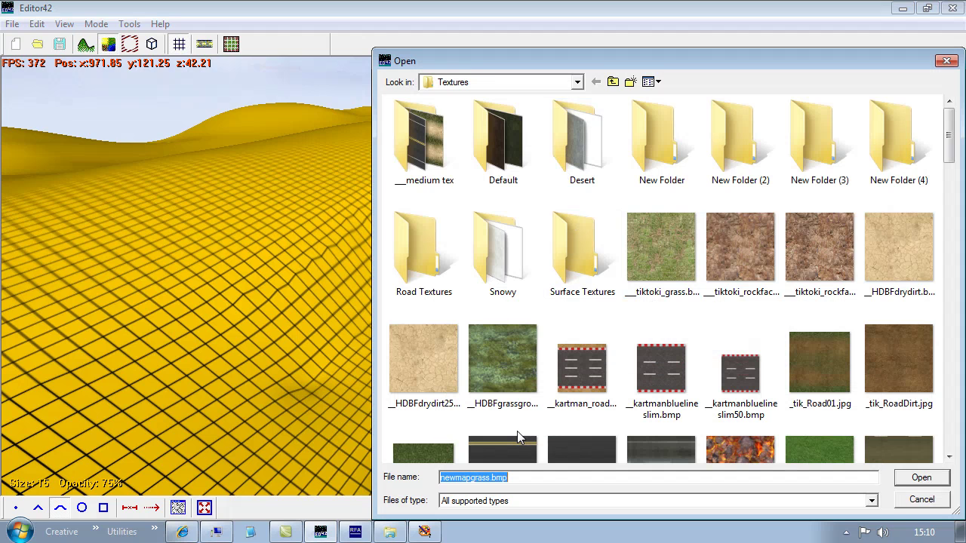
{"action": "left_click", "coordinate": [920, 477]}
{"action": "left_click", "coordinate": [466, 418]}
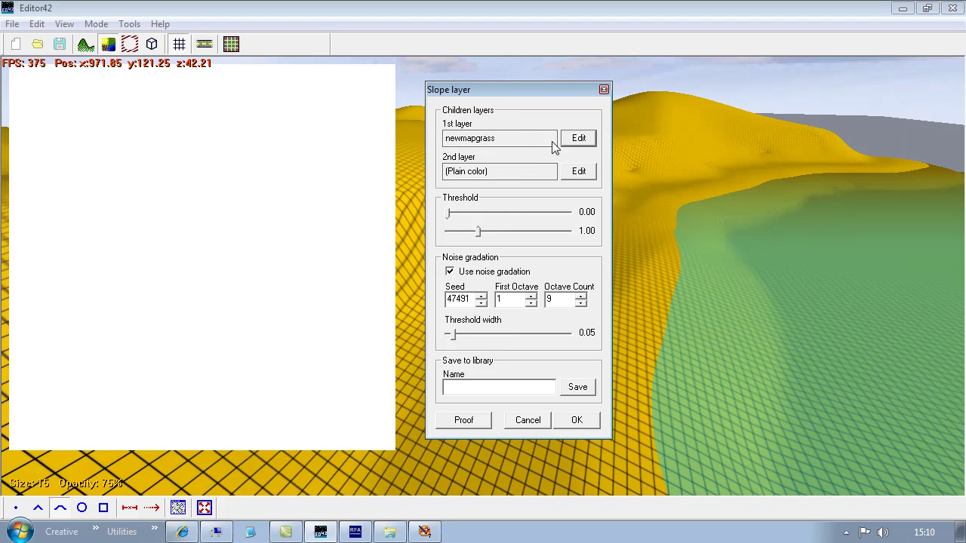
Step: Make the slope layer's 2nd layer a texture file using largemap stone2.bmp and accept the slope, height and shadow root layer settings
{"action": "left_click", "coordinate": [522, 174]}
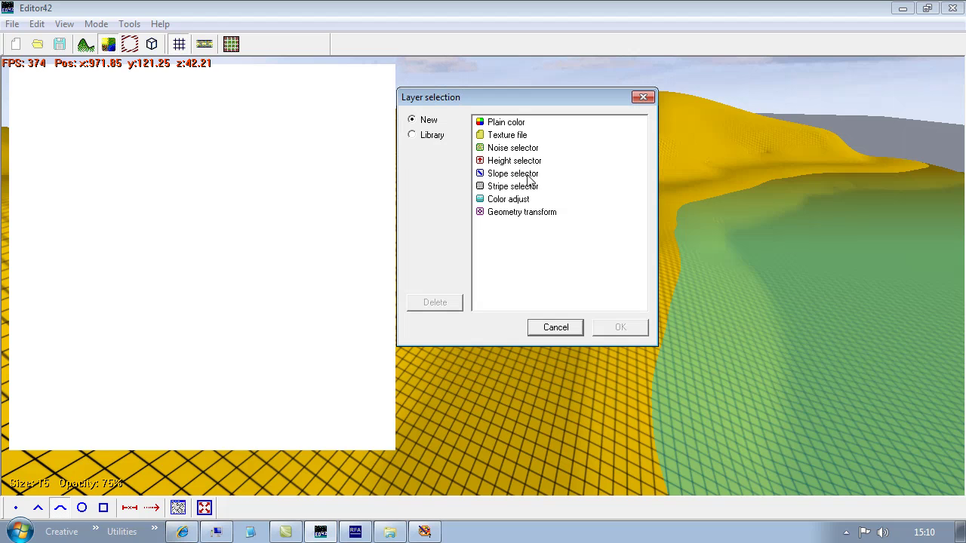
{"action": "double_click", "coordinate": [509, 137]}
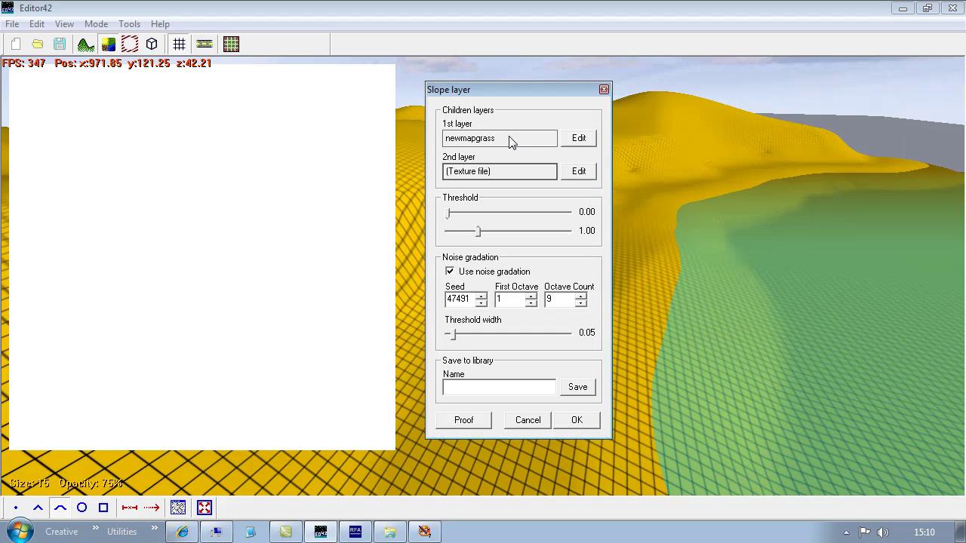
{"action": "left_click", "coordinate": [578, 175]}
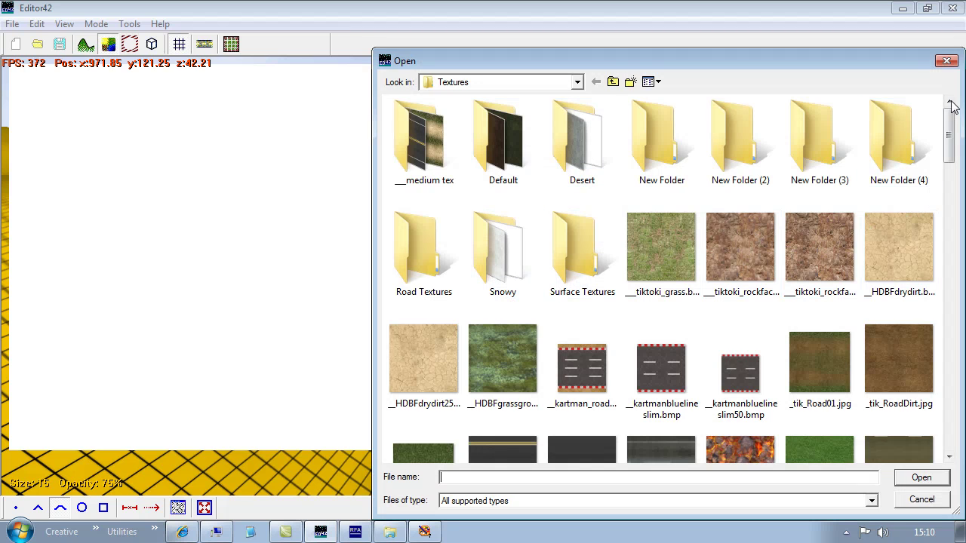
{"action": "left_click_drag", "start_coordinate": [949, 143], "coordinate": [952, 252]}
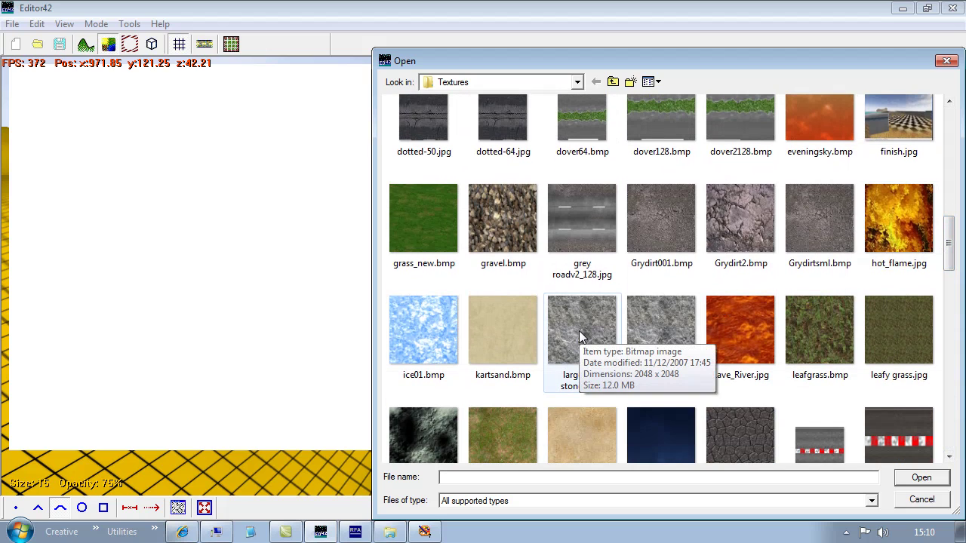
{"action": "mouse_move", "coordinate": [648, 323]}
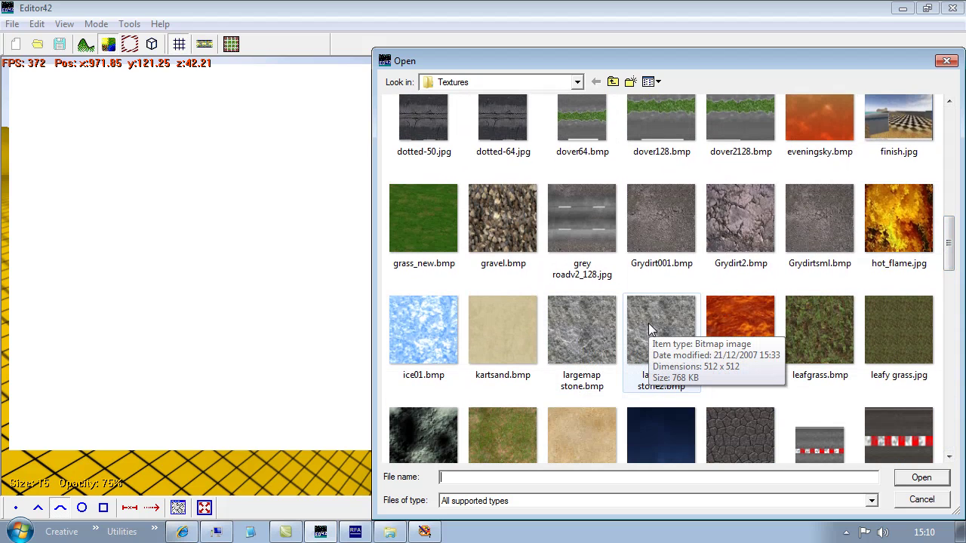
{"action": "double_click", "coordinate": [648, 323]}
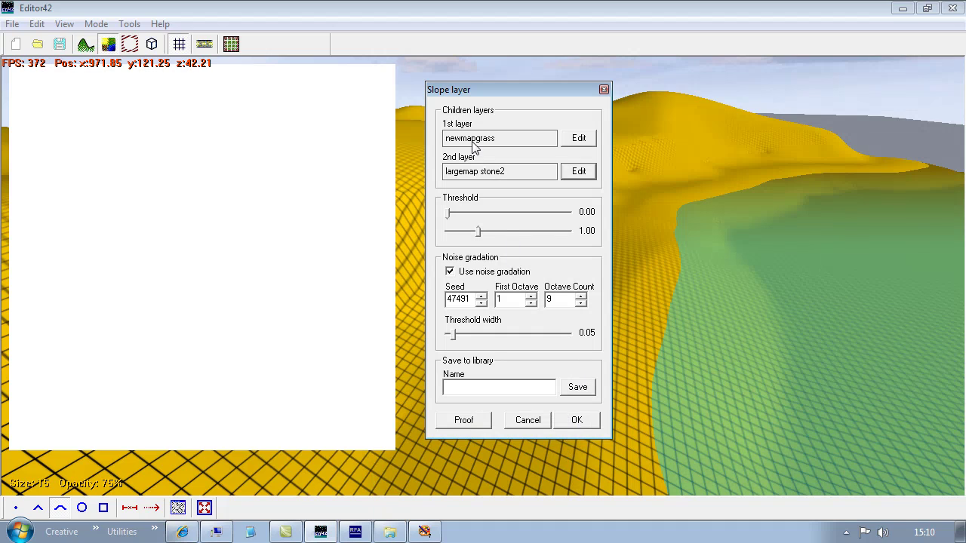
{"action": "left_click", "coordinate": [577, 420]}
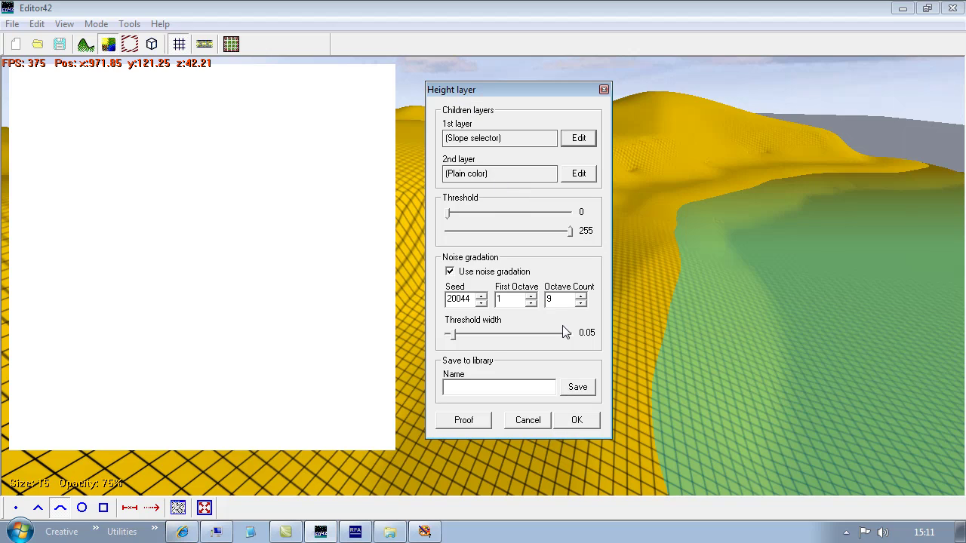
{"action": "left_click", "coordinate": [578, 420]}
{"action": "left_click", "coordinate": [580, 343]}
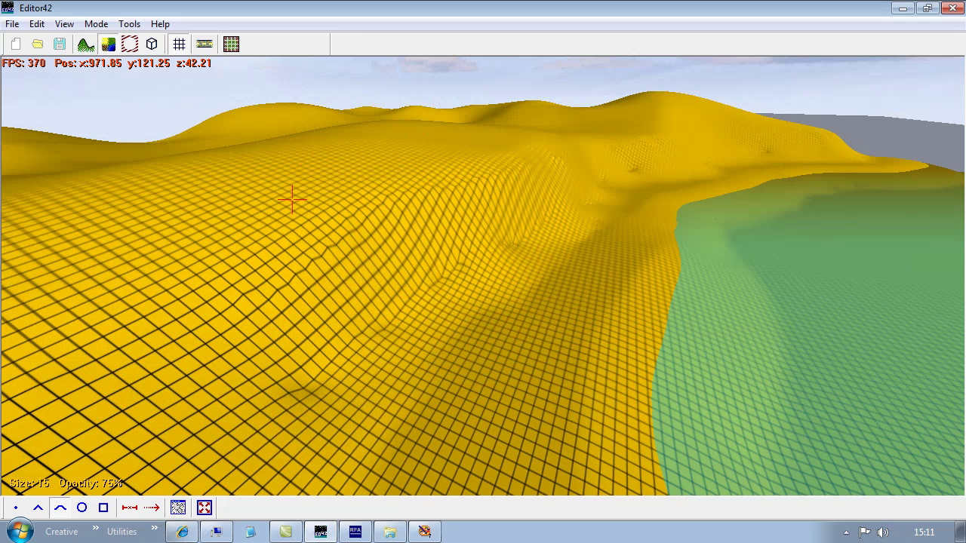
Step: Paint the layered texture onto the hillside, switching to the Jumbo brush size for wider coverage
{"action": "mouse_move", "coordinate": [338, 226]}
{"action": "left_mouse_down"}
{"action": "mouse_move", "coordinate": [296, 202]}
{"action": "mouse_move", "coordinate": [356, 294]}
{"action": "left_mouse_up"}
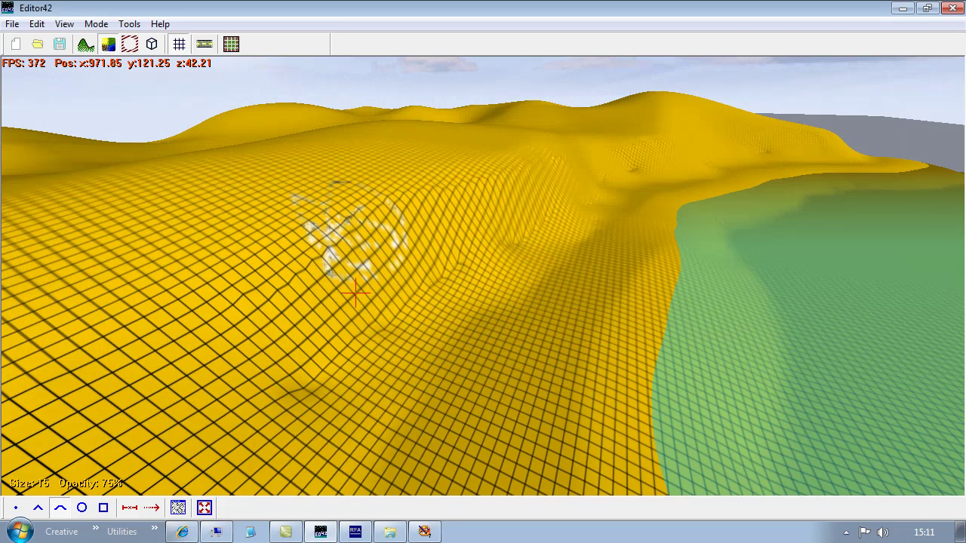
{"action": "mouse_move", "coordinate": [358, 245]}
{"action": "left_mouse_down"}
{"action": "mouse_move", "coordinate": [332, 204]}
{"action": "mouse_move", "coordinate": [332, 162]}
{"action": "mouse_move", "coordinate": [264, 177]}
{"action": "mouse_move", "coordinate": [225, 201]}
{"action": "mouse_move", "coordinate": [352, 298]}
{"action": "mouse_move", "coordinate": [256, 257]}
{"action": "mouse_move", "coordinate": [403, 189]}
{"action": "mouse_move", "coordinate": [437, 249]}
{"action": "left_mouse_up"}
{"action": "left_click", "coordinate": [126, 513]}
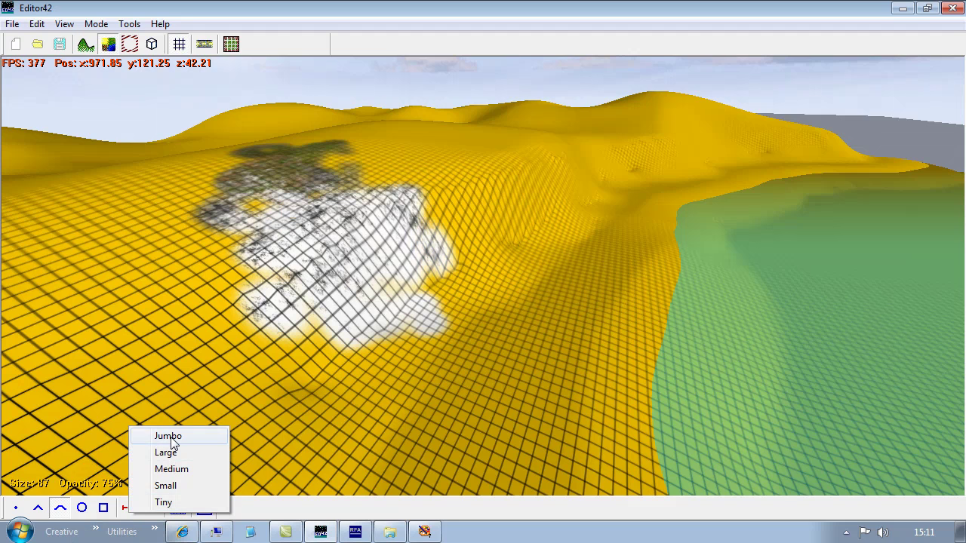
{"action": "left_click", "coordinate": [162, 436]}
{"action": "mouse_move", "coordinate": [369, 264]}
{"action": "left_mouse_down"}
{"action": "mouse_move", "coordinate": [270, 216]}
{"action": "mouse_move", "coordinate": [176, 227]}
{"action": "mouse_move", "coordinate": [90, 347]}
{"action": "left_mouse_up"}
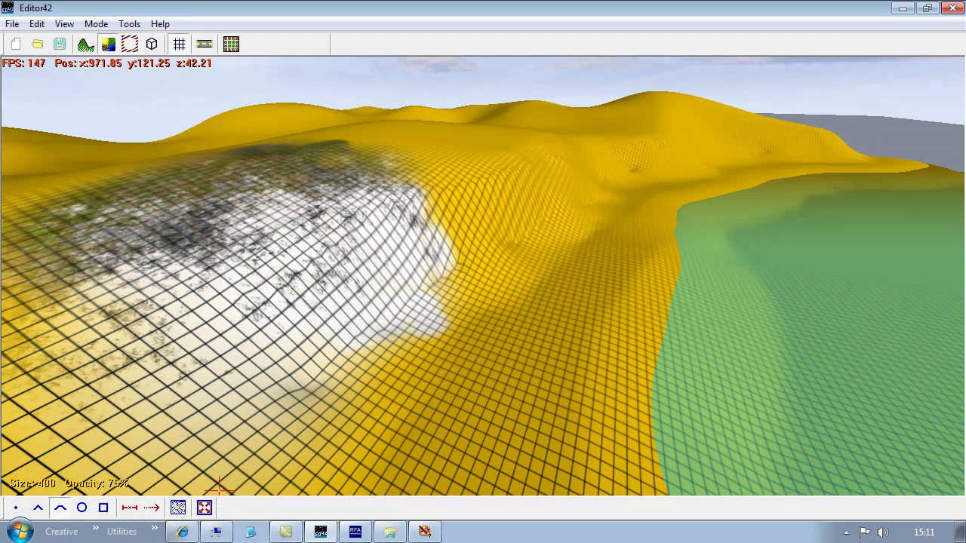
Step: Switch to the hard round brush and paint the texture along the ridge, cliff face and shoreline from a wider viewpoint
{"action": "left_click", "coordinate": [82, 508]}
{"action": "key", "text": "space"}
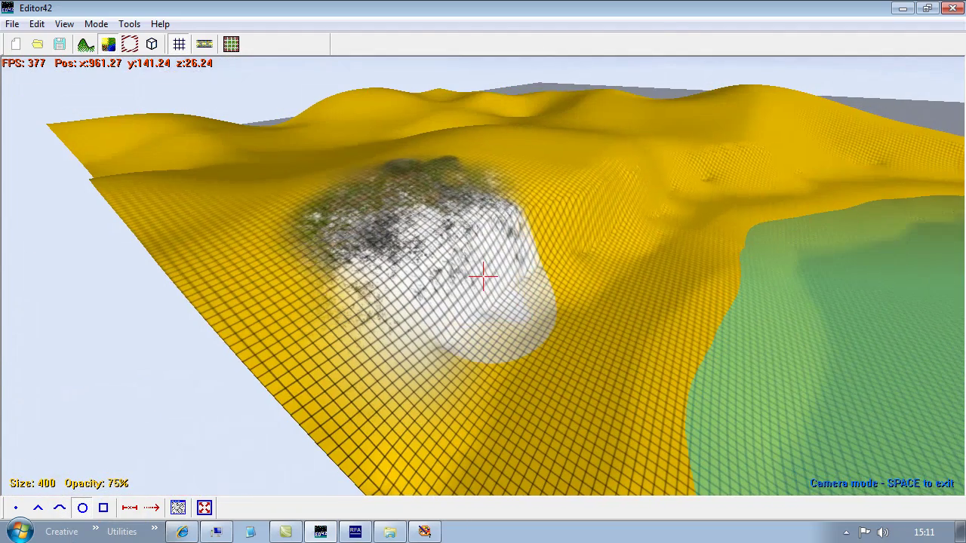
{"action": "key", "text": "space"}
{"action": "mouse_move", "coordinate": [256, 210]}
{"action": "left_mouse_down"}
{"action": "mouse_move", "coordinate": [483, 155]}
{"action": "mouse_move", "coordinate": [573, 226]}
{"action": "mouse_move", "coordinate": [641, 188]}
{"action": "mouse_move", "coordinate": [390, 437]}
{"action": "mouse_move", "coordinate": [654, 339]}
{"action": "mouse_move", "coordinate": [565, 394]}
{"action": "mouse_move", "coordinate": [797, 129]}
{"action": "mouse_move", "coordinate": [704, 136]}
{"action": "mouse_move", "coordinate": [679, 114]}
{"action": "mouse_move", "coordinate": [438, 181]}
{"action": "left_mouse_up"}
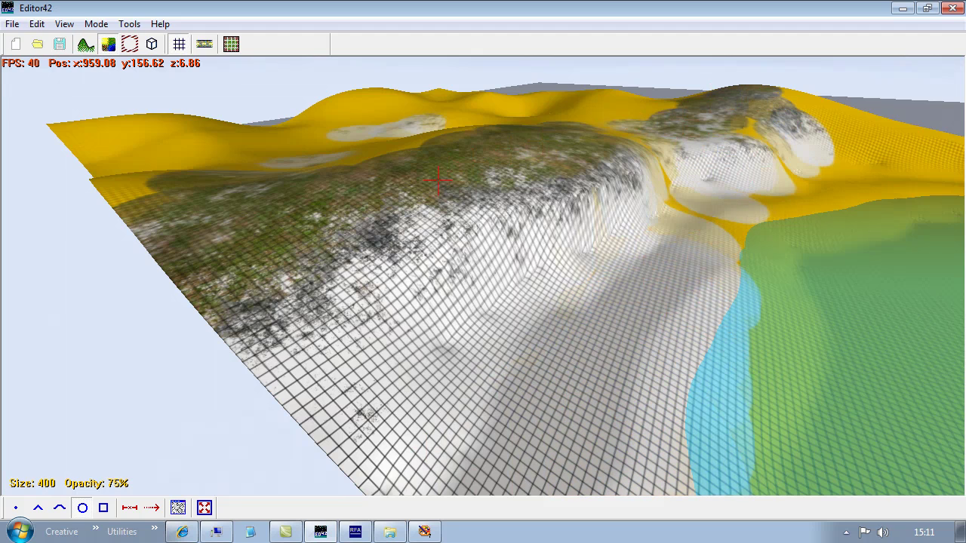
Step: Examine the painted ridge and cliff up close in camera mode to judge how the grass and stone blend
{"action": "key", "text": "space"}
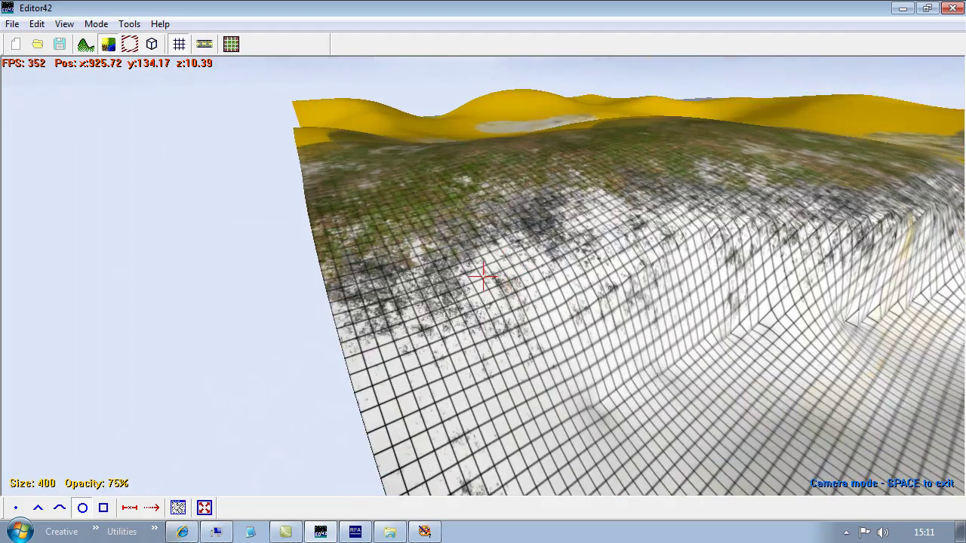
{"action": "key", "text": "Up"}
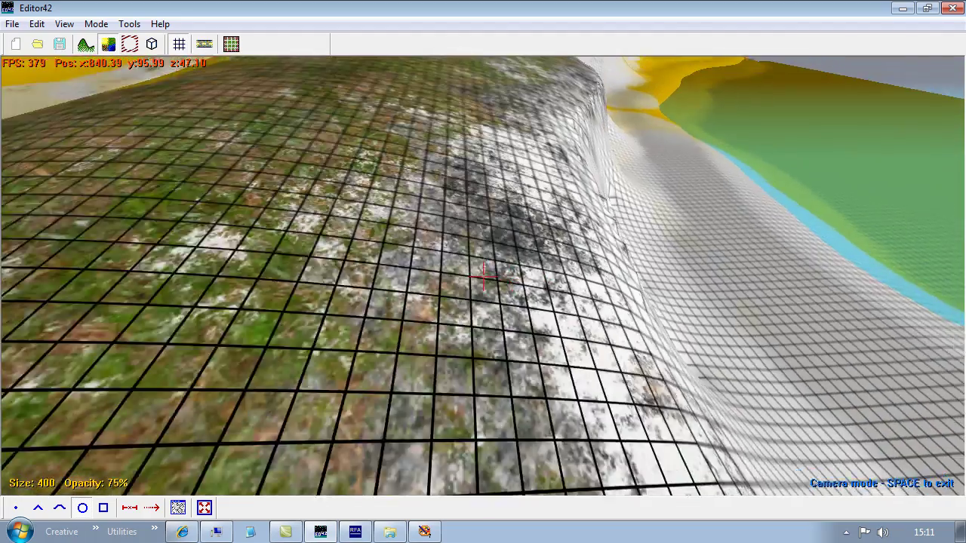
{"action": "key", "text": "Up"}
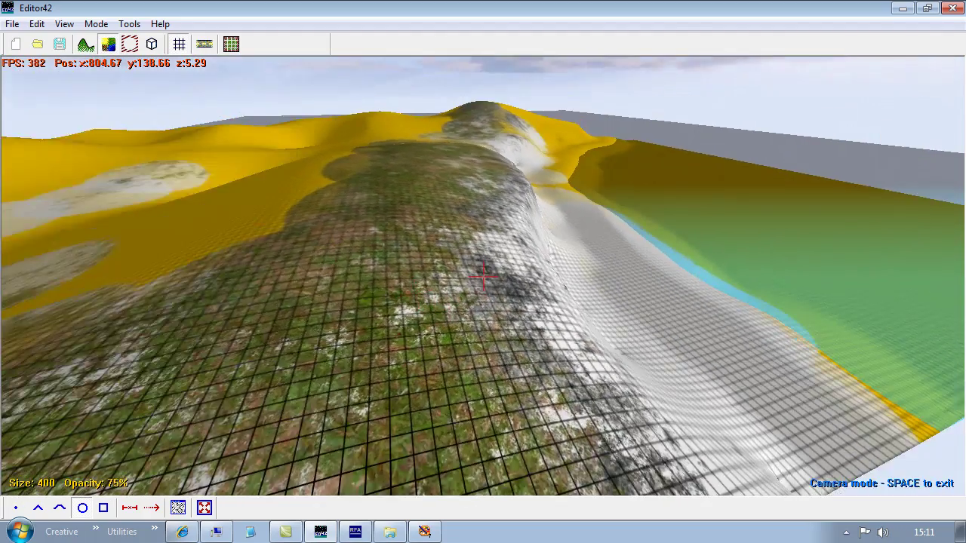
{"action": "key", "text": "Up"}
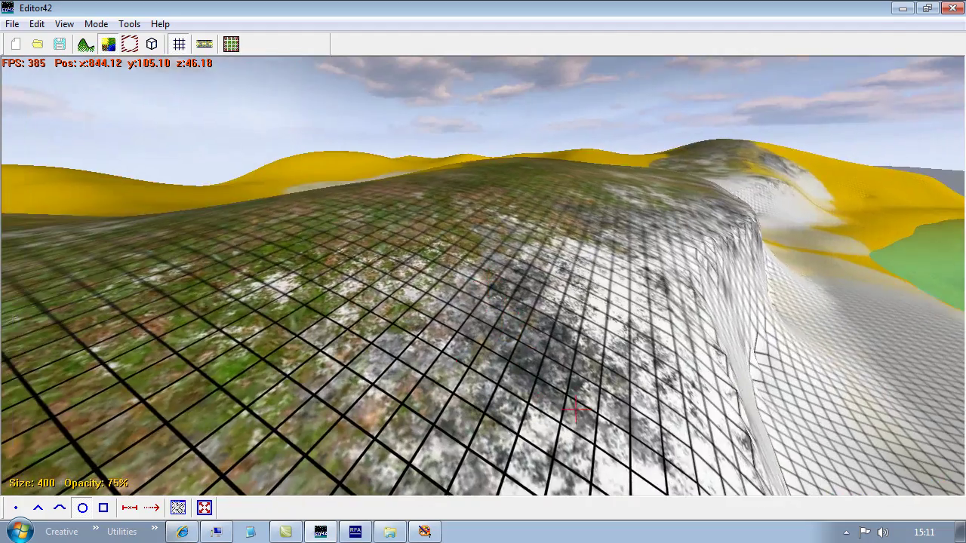
{"action": "key", "text": "Up"}
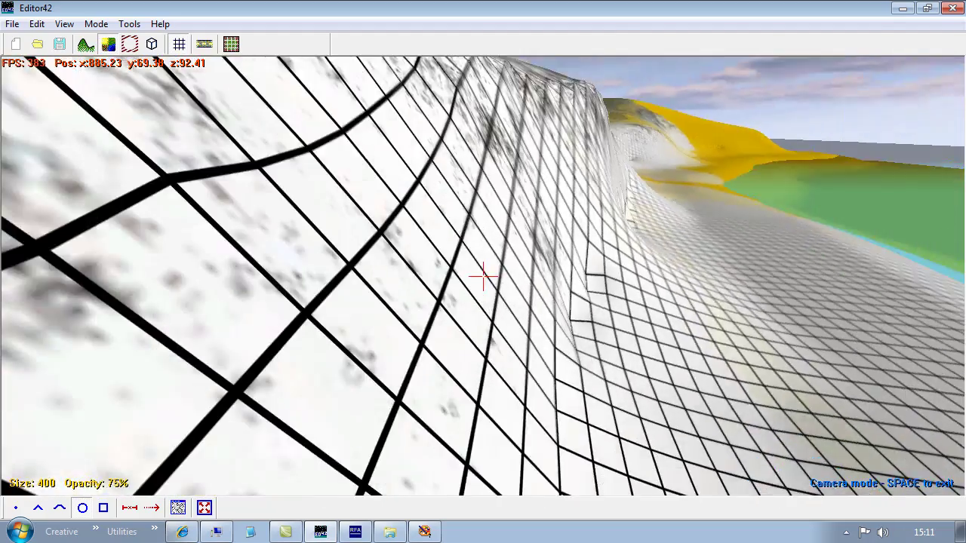
{"action": "key", "text": "Up"}
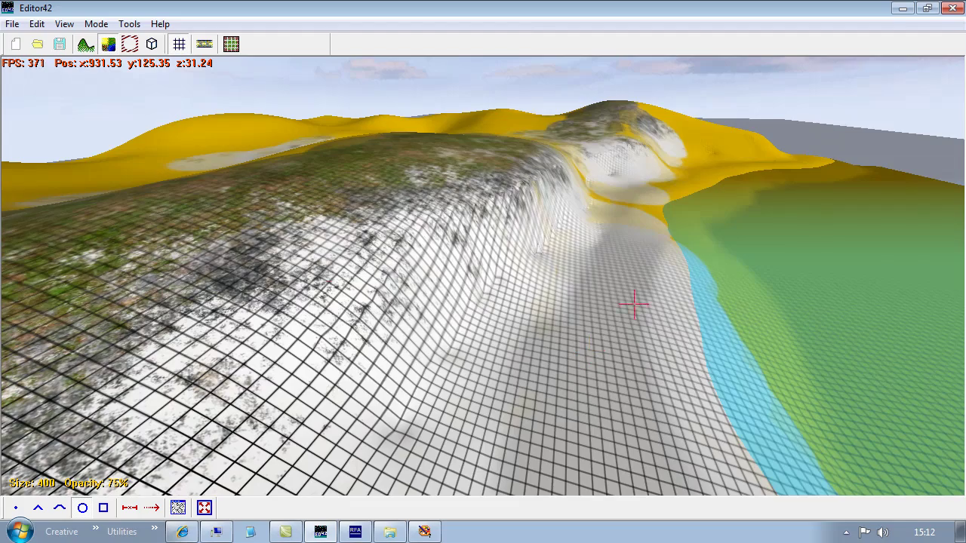
{"action": "key", "text": "space"}
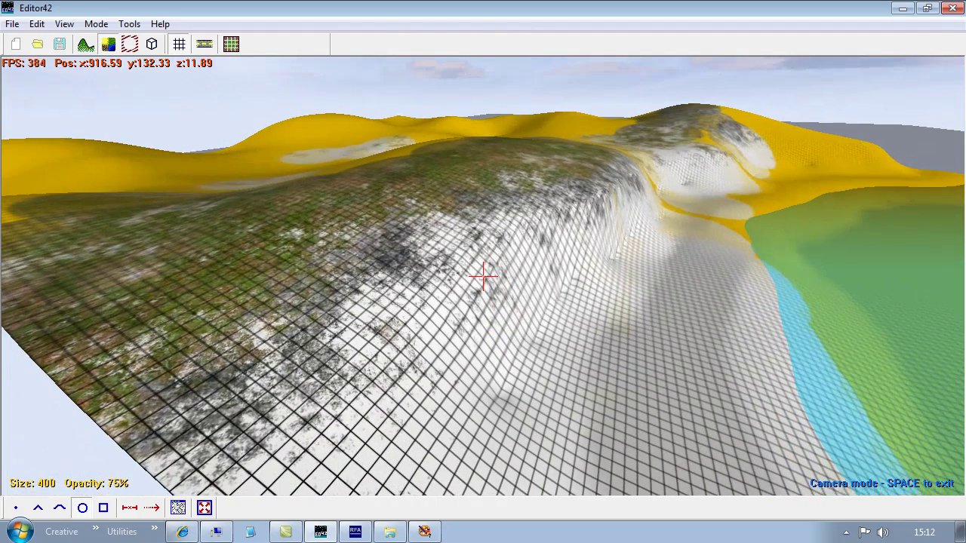
{"action": "key", "text": "space"}
Step: Lower the height layer's upper threshold to about a third of its range, generate a proof and accept the layer settings
{"action": "left_click", "coordinate": [178, 507]}
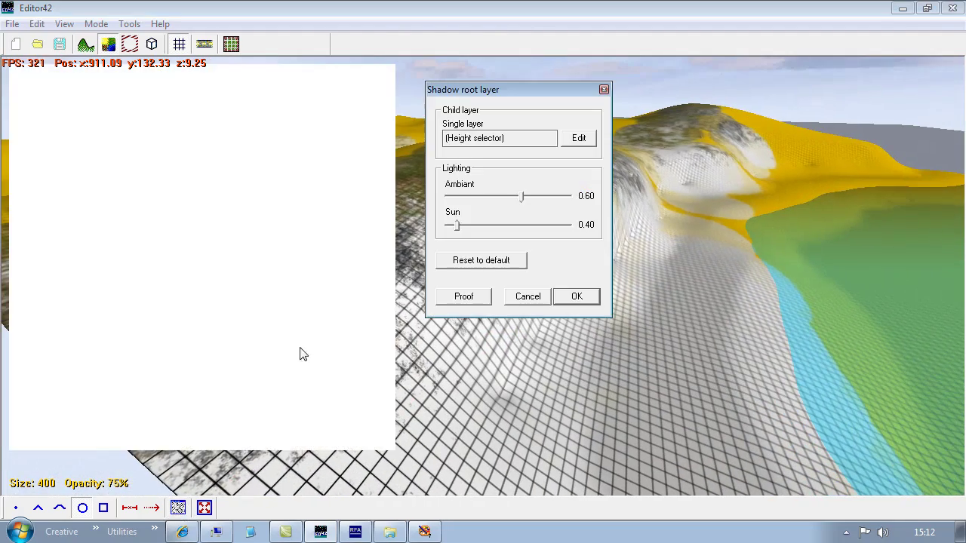
{"action": "left_click", "coordinate": [578, 140]}
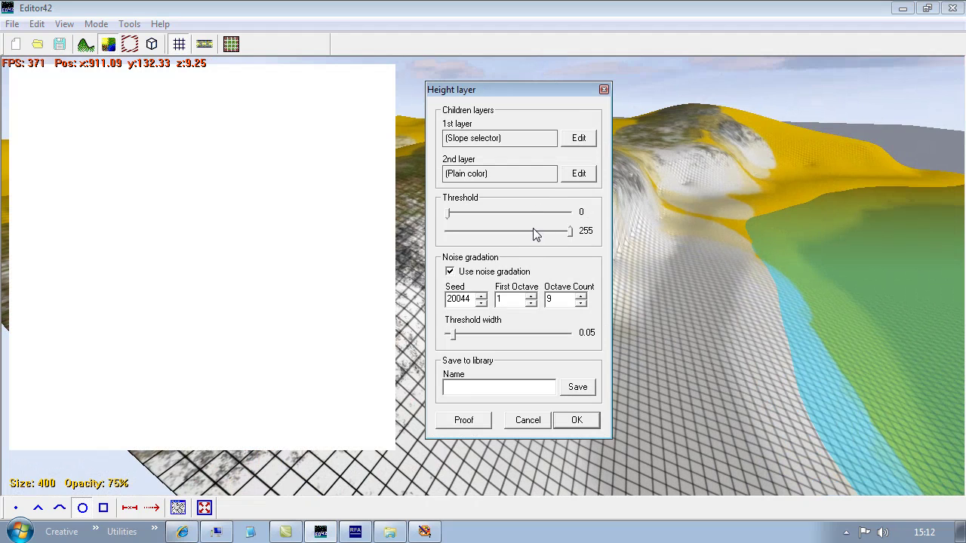
{"action": "left_click_drag", "start_coordinate": [567, 235], "coordinate": [488, 243]}
{"action": "left_click", "coordinate": [466, 417]}
{"action": "left_click", "coordinate": [577, 421]}
{"action": "left_click", "coordinate": [576, 295]}
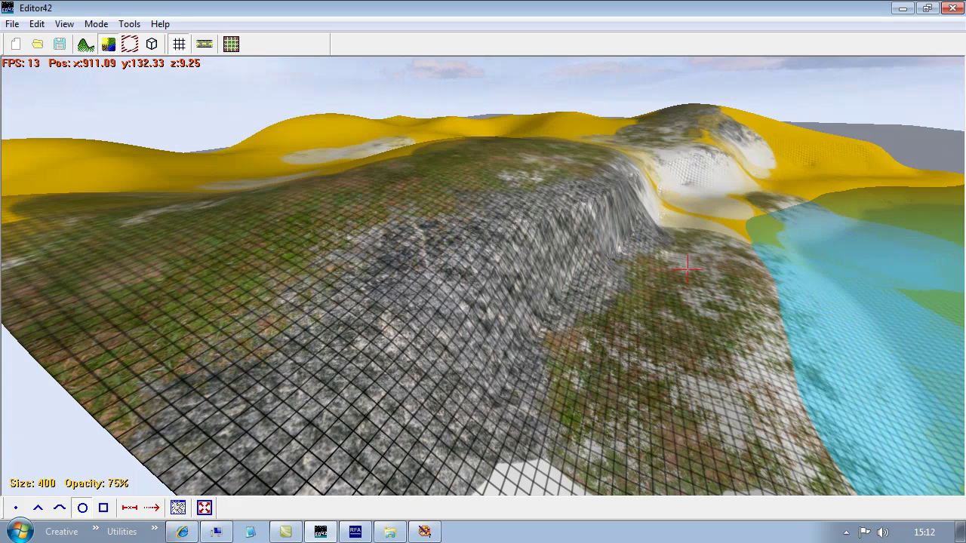
Step: Set the height layer's upper threshold to 88 and accept the layer settings
{"action": "left_click", "coordinate": [180, 509]}
{"action": "left_click", "coordinate": [562, 137]}
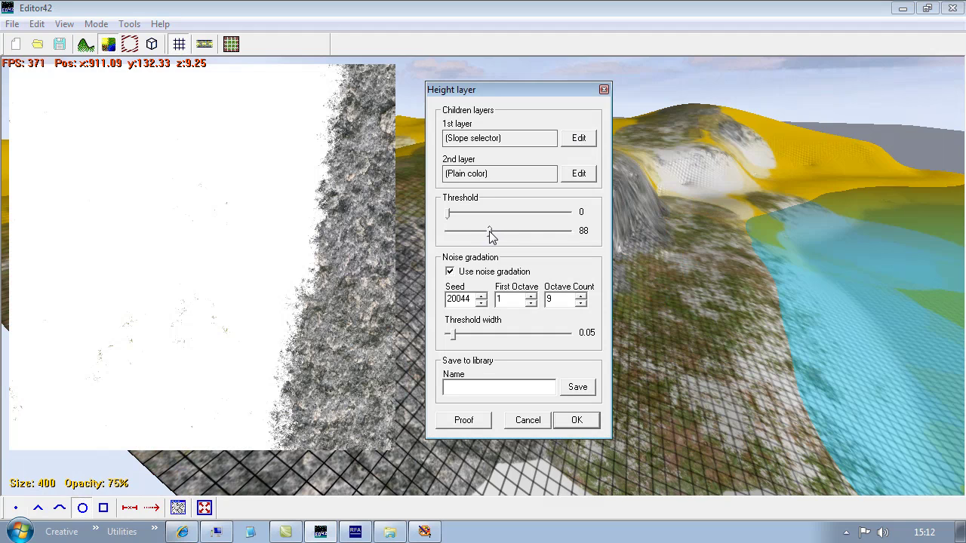
{"action": "left_click", "coordinate": [576, 420]}
{"action": "left_click", "coordinate": [576, 297]}
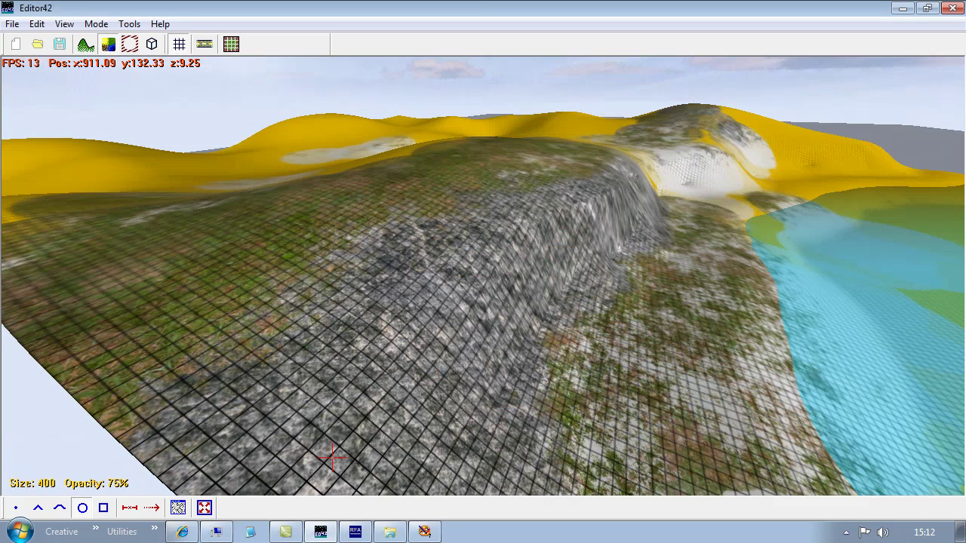
Step: Raise the height layer's upper threshold slightly to about 91, accept the settings and paint the farther cliffs and hillside
{"action": "left_click", "coordinate": [204, 507]}
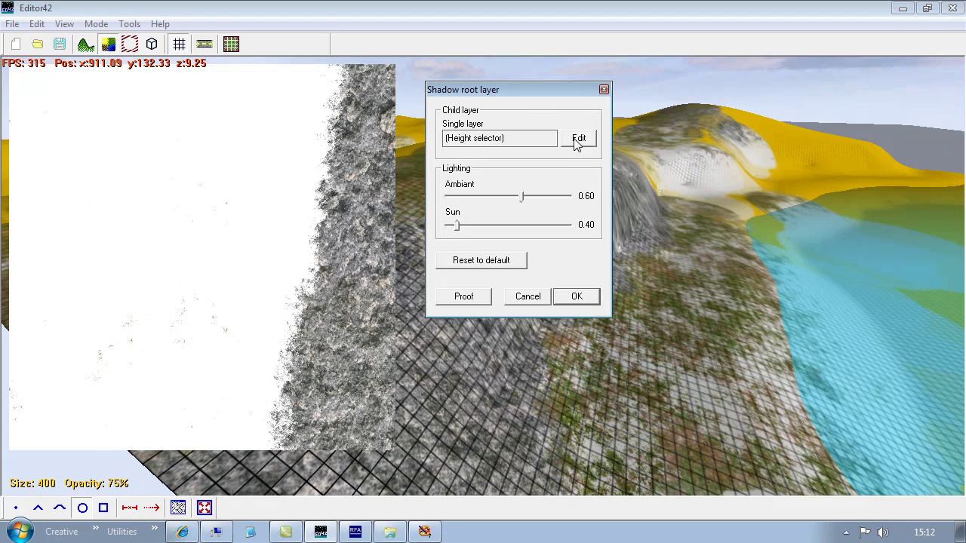
{"action": "left_click", "coordinate": [577, 144]}
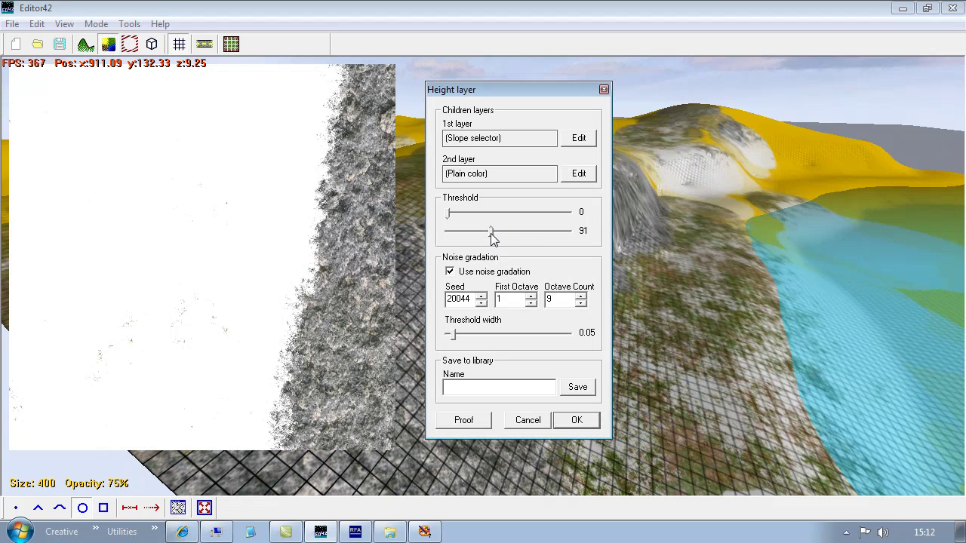
{"action": "left_click_drag", "start_coordinate": [493, 232], "coordinate": [495, 233]}
{"action": "left_click", "coordinate": [577, 420]}
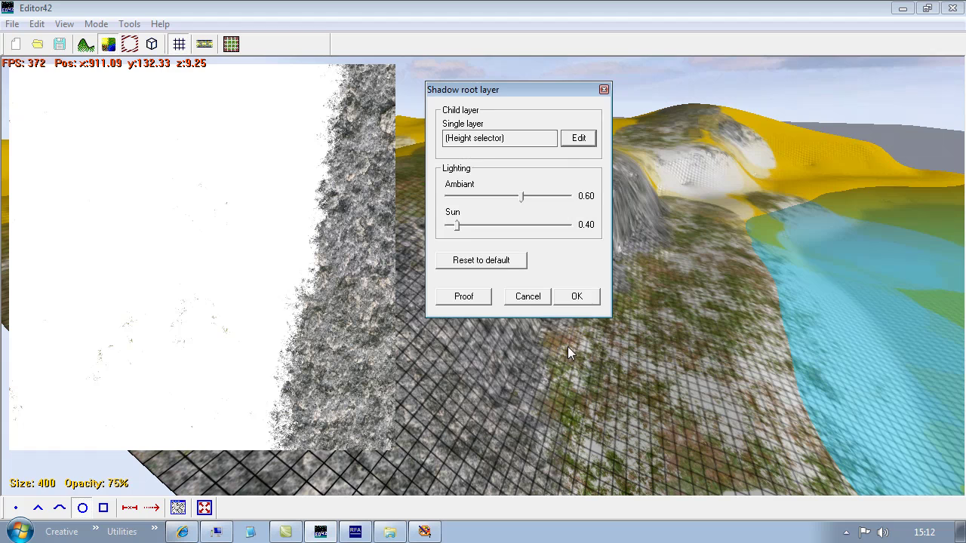
{"action": "left_click", "coordinate": [575, 297]}
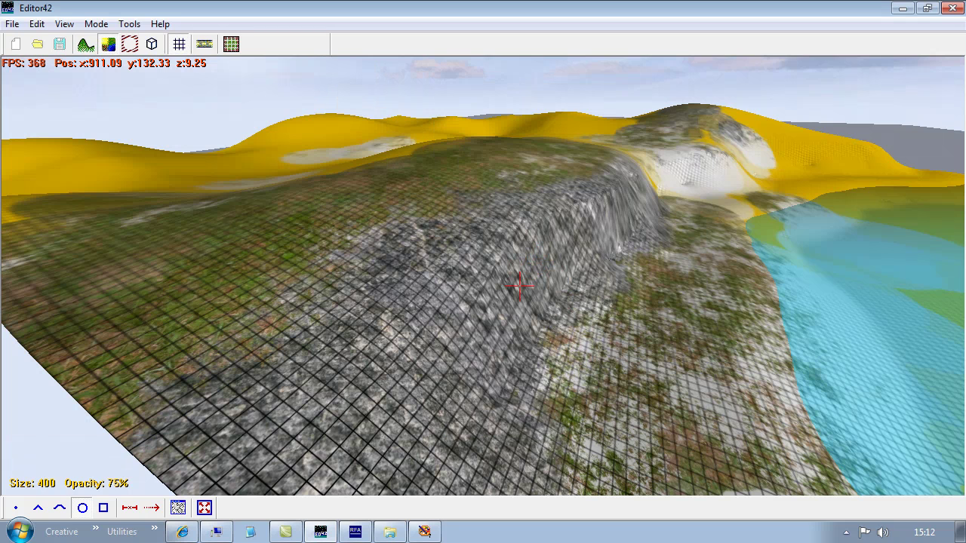
{"action": "mouse_move", "coordinate": [601, 185]}
{"action": "left_mouse_down"}
{"action": "mouse_move", "coordinate": [705, 167]}
{"action": "mouse_move", "coordinate": [746, 172]}
{"action": "mouse_move", "coordinate": [770, 188]}
{"action": "mouse_move", "coordinate": [697, 213]}
{"action": "left_mouse_up"}
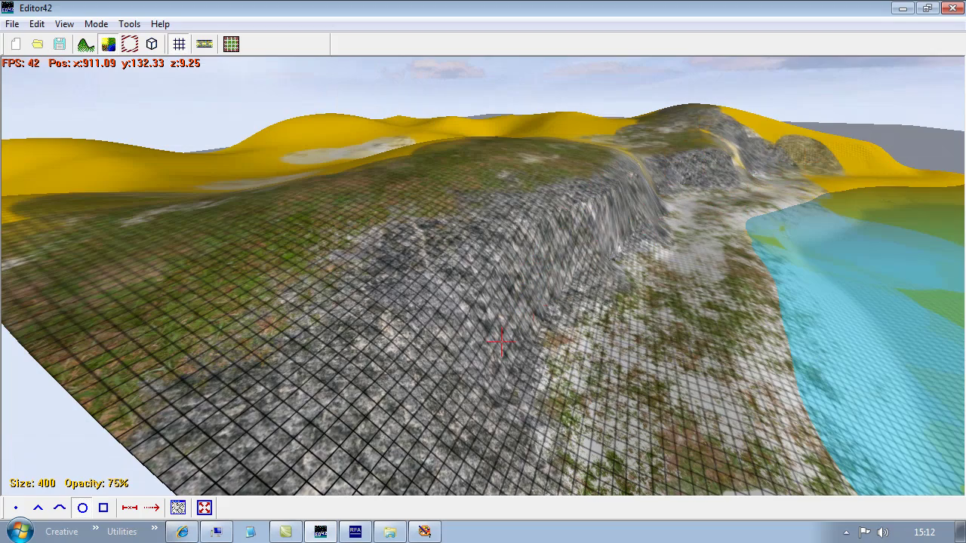
Step: Hide the terrain grid and examine the painted cliff, hilltop and shore up close in camera mode
{"action": "key", "text": "space"}
{"action": "key", "text": "s"}
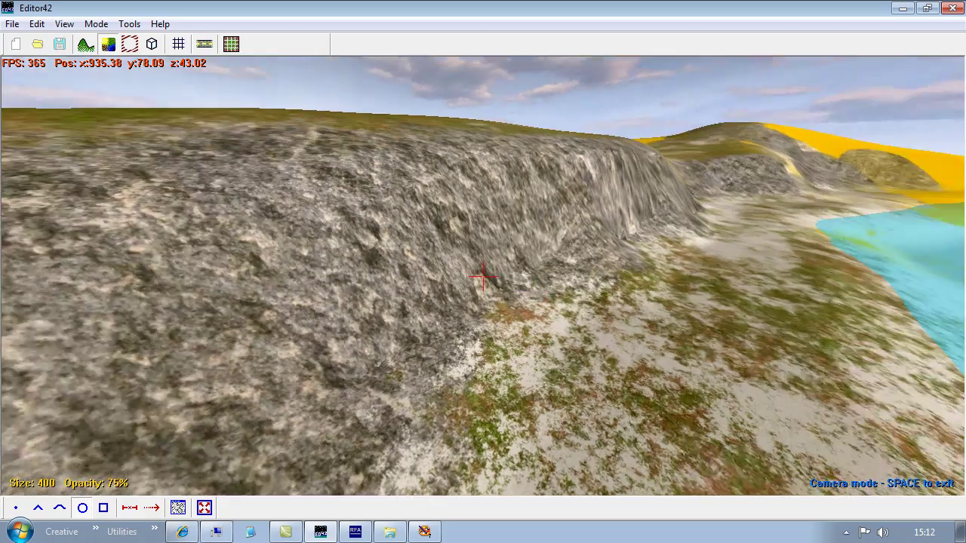
{"action": "key", "text": "w"}
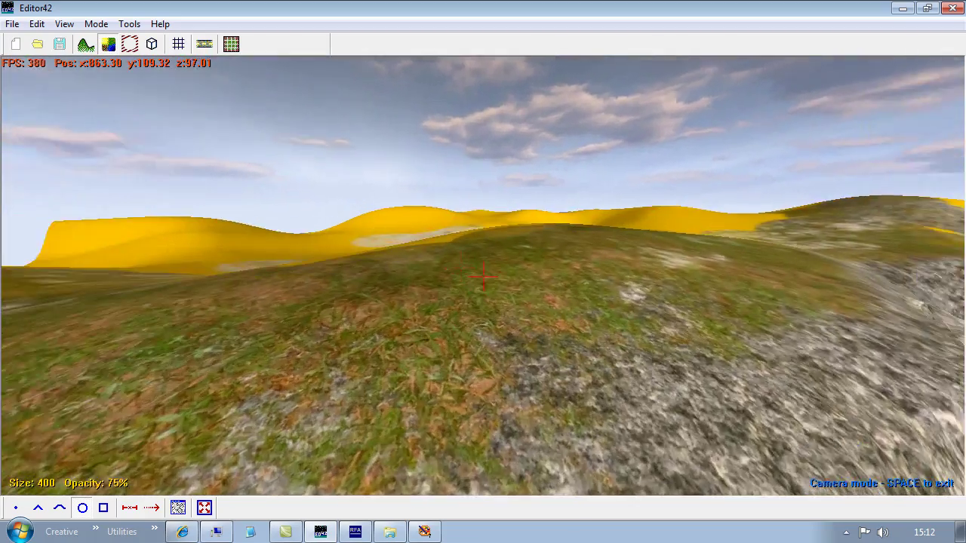
{"action": "key", "text": "s"}
{"action": "key", "text": "s"}
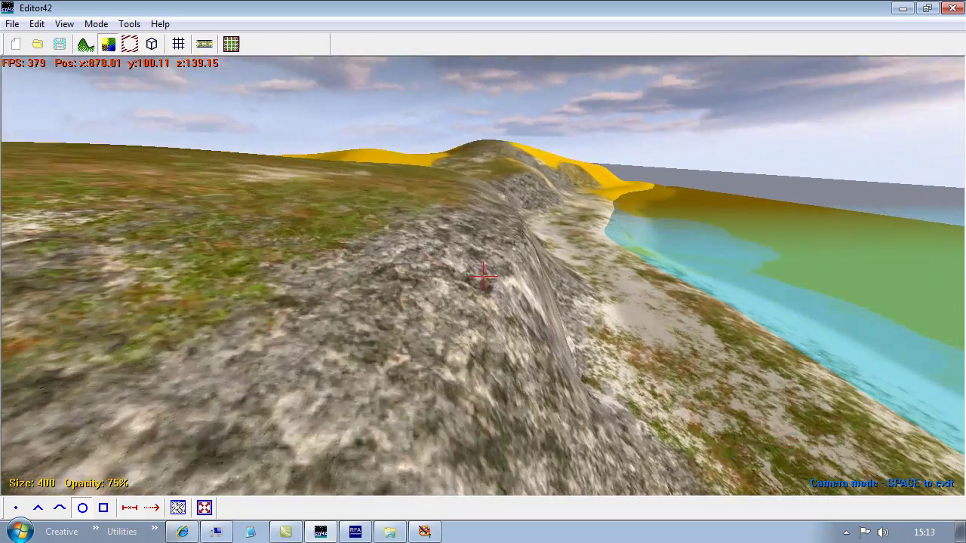
{"action": "key", "text": "w"}
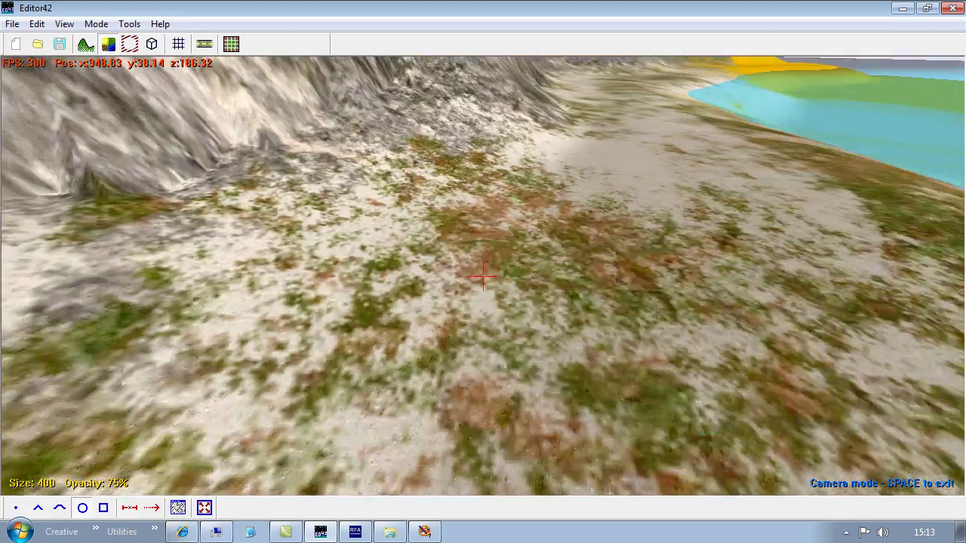
{"action": "key", "text": "s"}
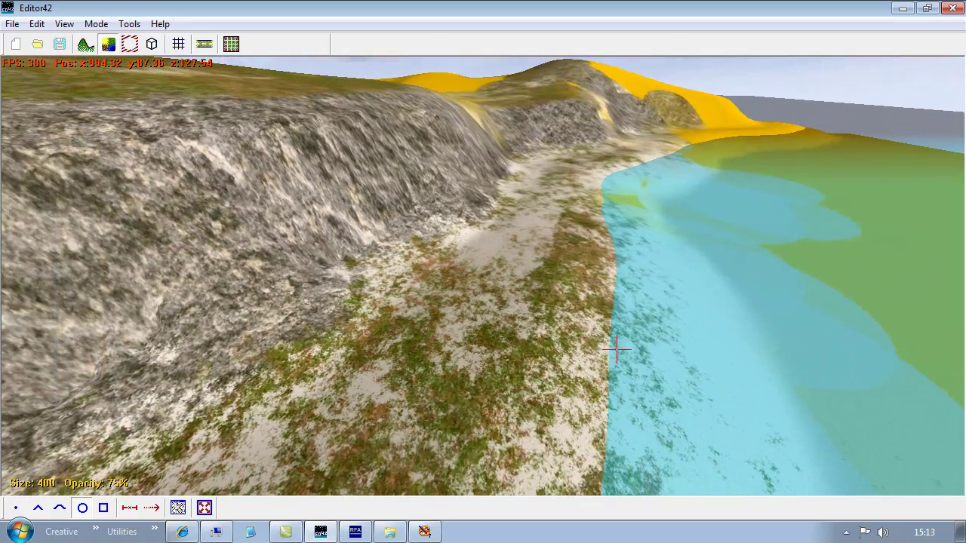
Step: Set the height layer's upper threshold to 114, accept the layer settings and repaint the shore strip below the cliff
{"action": "key", "text": "space"}
{"action": "key", "text": "s"}
{"action": "key", "text": "s"}
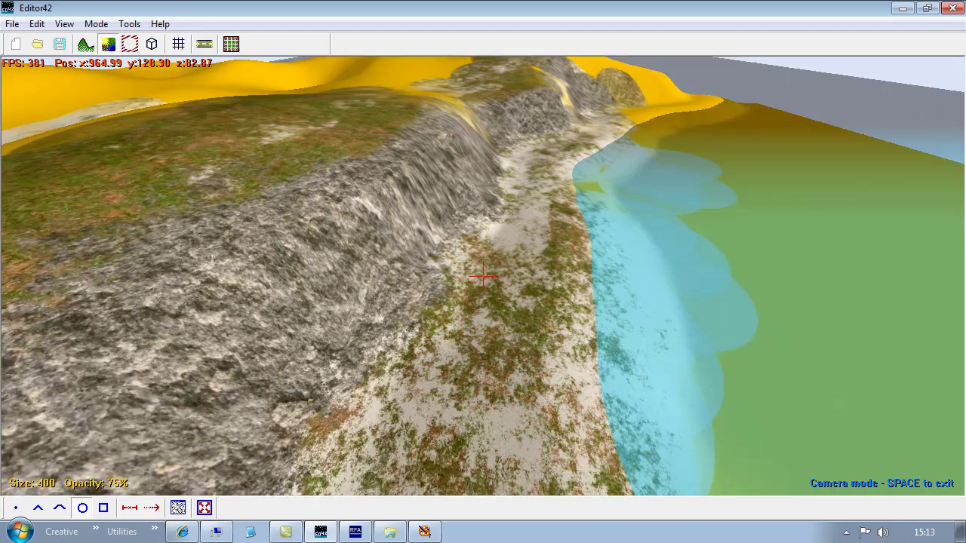
{"action": "key", "text": "w"}
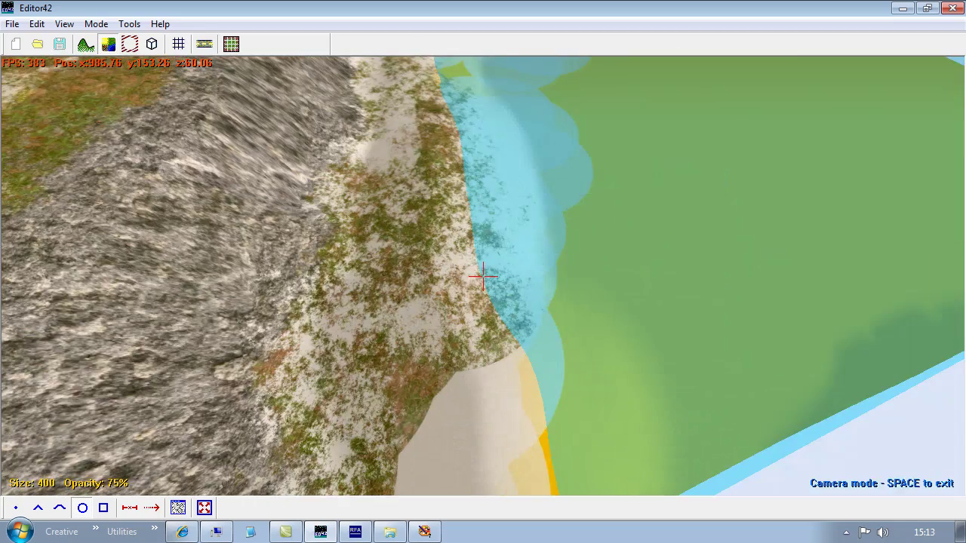
{"action": "key", "text": "s"}
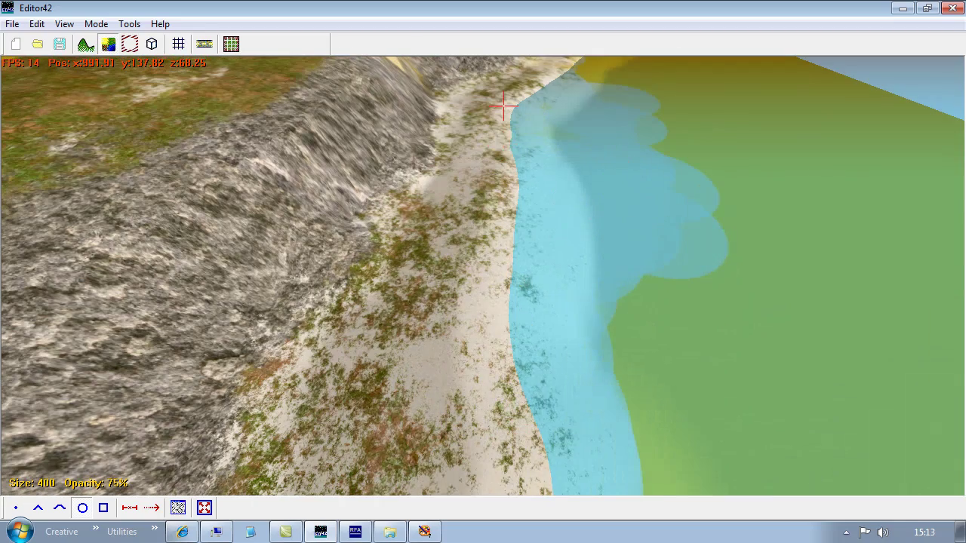
{"action": "left_click", "coordinate": [179, 507]}
{"action": "left_click", "coordinate": [564, 142]}
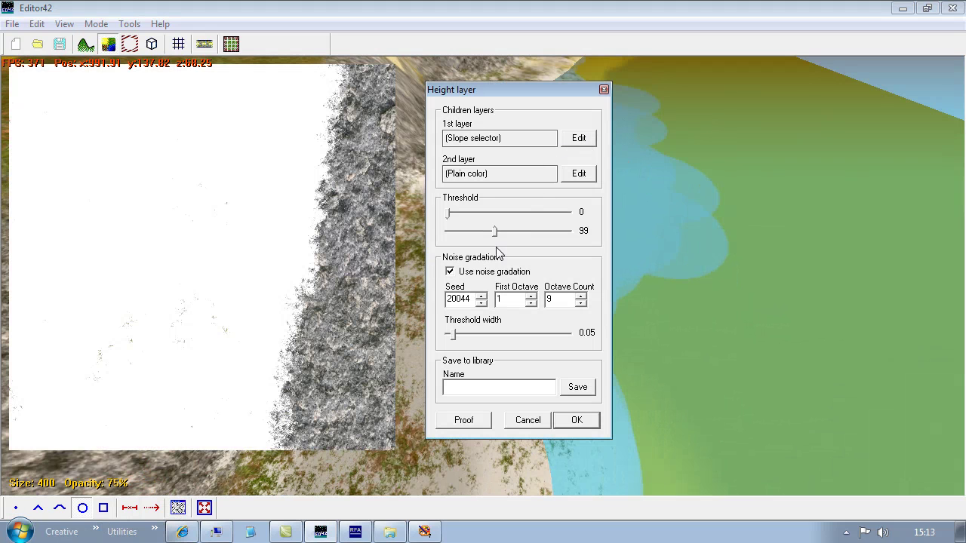
{"action": "left_click_drag", "start_coordinate": [496, 238], "coordinate": [503, 238]}
{"action": "left_click", "coordinate": [576, 421]}
{"action": "left_click", "coordinate": [571, 292]}
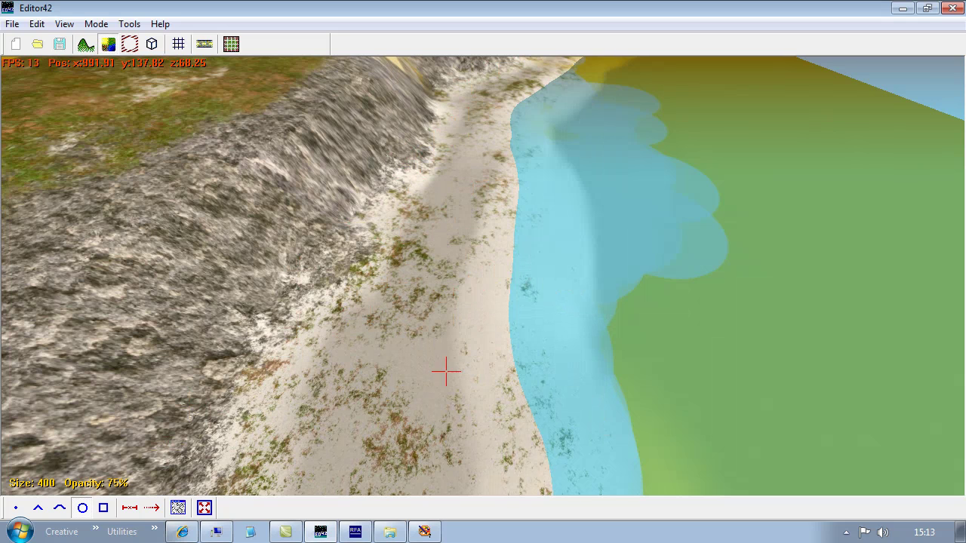
Step: Set the height layer's upper threshold to 125, accept the layer settings and repaint the shore strip
{"action": "left_click", "coordinate": [150, 507]}
{"action": "left_click", "coordinate": [563, 140]}
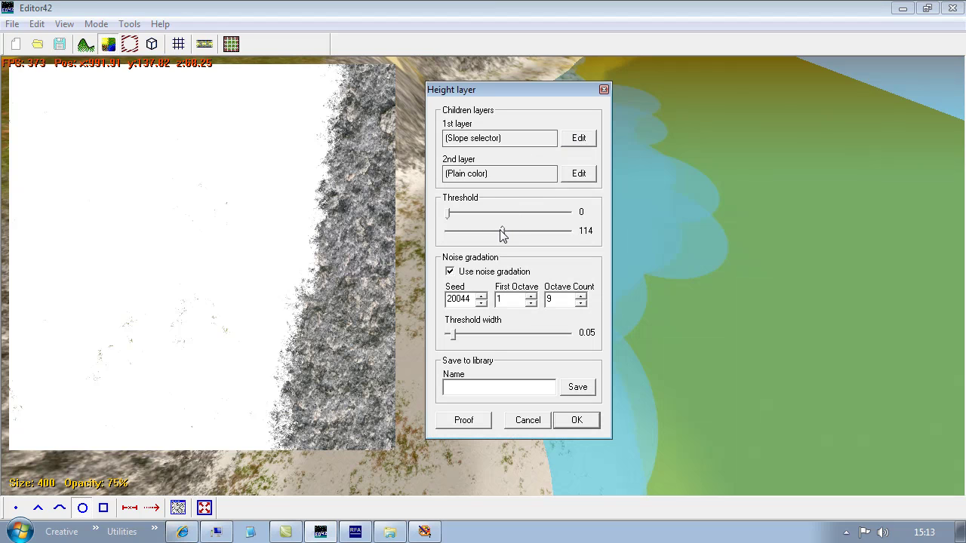
{"action": "left_click", "coordinate": [576, 420]}
{"action": "left_click", "coordinate": [560, 296]}
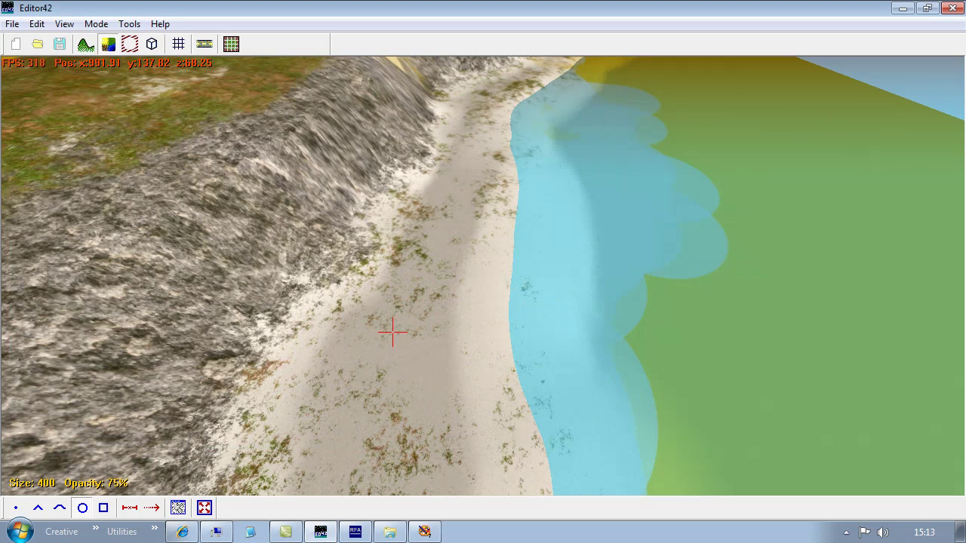
Step: Raise the height layer's upper threshold to 135, accept the layer settings and repaint the shore below the cliff
{"action": "left_click", "coordinate": [206, 508]}
{"action": "left_click", "coordinate": [577, 140]}
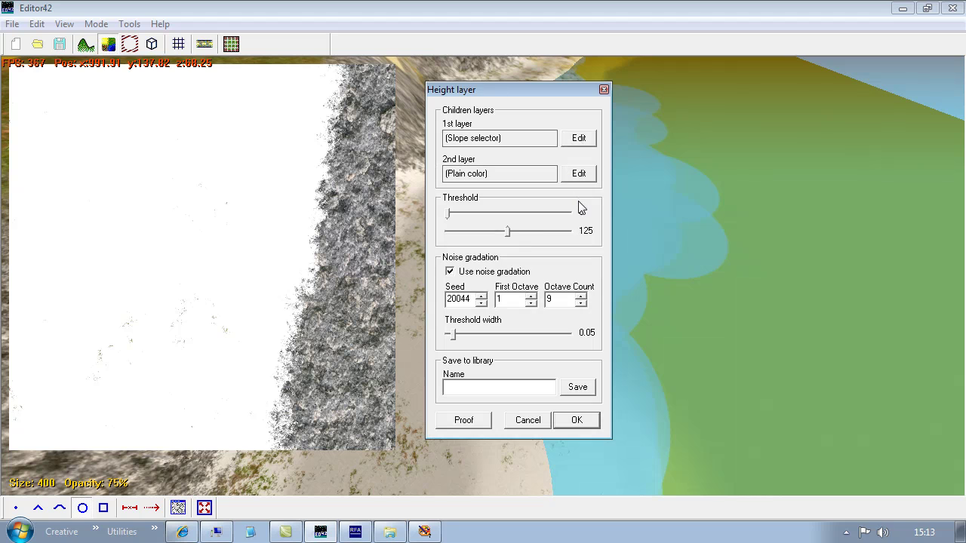
{"action": "left_click_drag", "start_coordinate": [509, 231], "coordinate": [512, 232]}
{"action": "left_click", "coordinate": [578, 420]}
{"action": "left_click", "coordinate": [573, 299]}
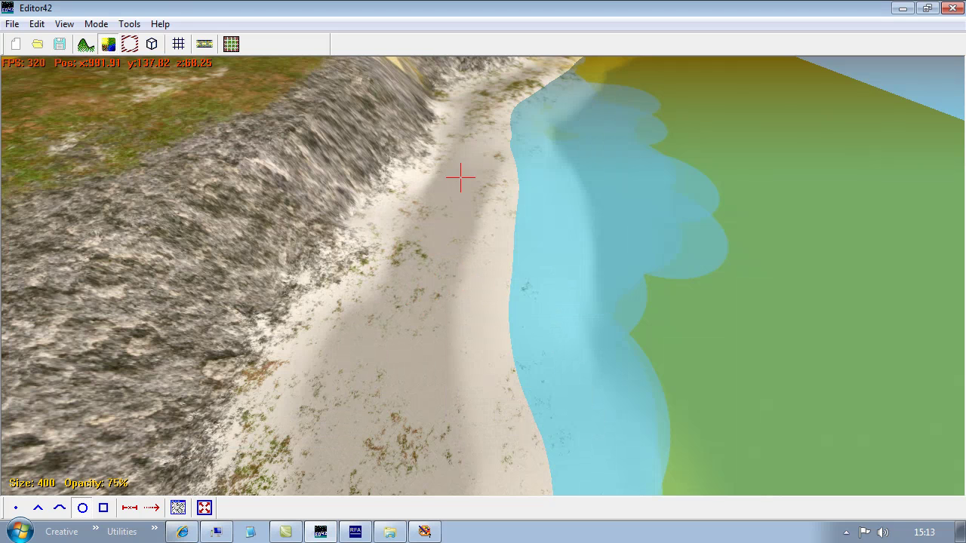
Step: Replace the plain color in the height layer's second child layer with a new height selector
{"action": "key", "text": "space"}
{"action": "key", "text": "space"}
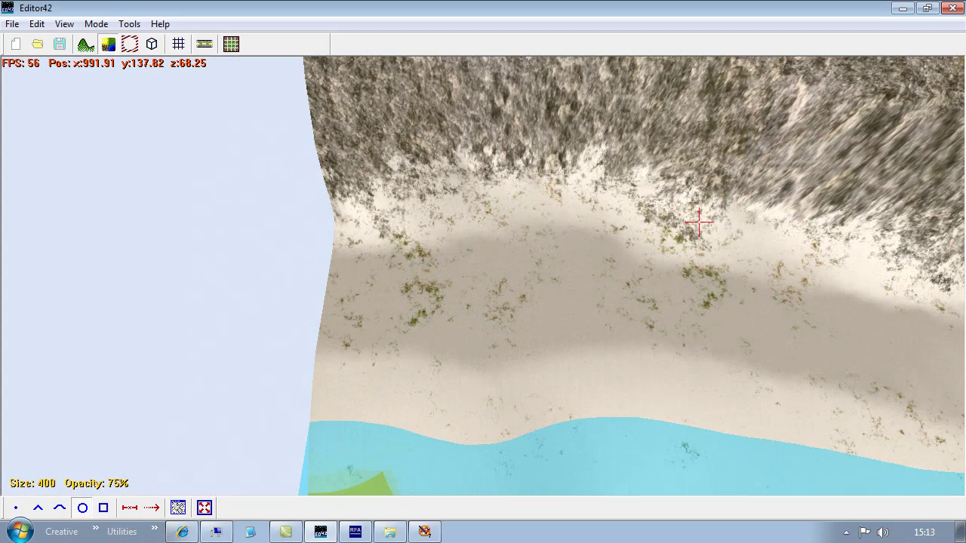
{"action": "key", "text": "space"}
{"action": "key", "text": "space"}
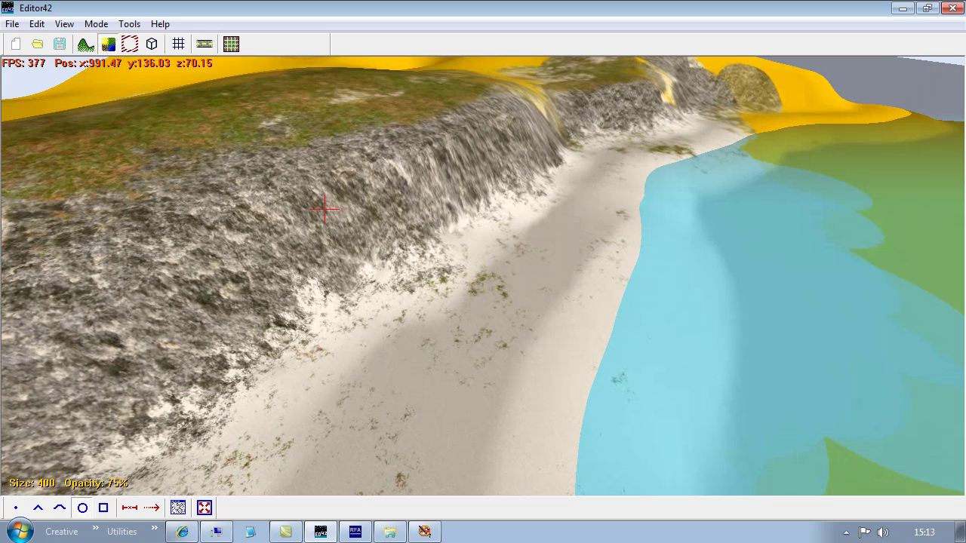
{"action": "left_click", "coordinate": [178, 506]}
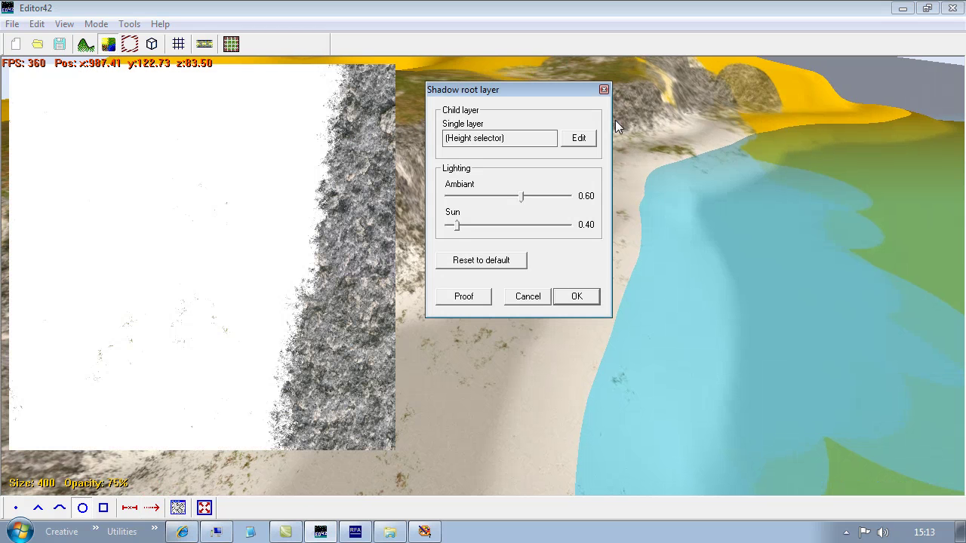
{"action": "left_click", "coordinate": [578, 138]}
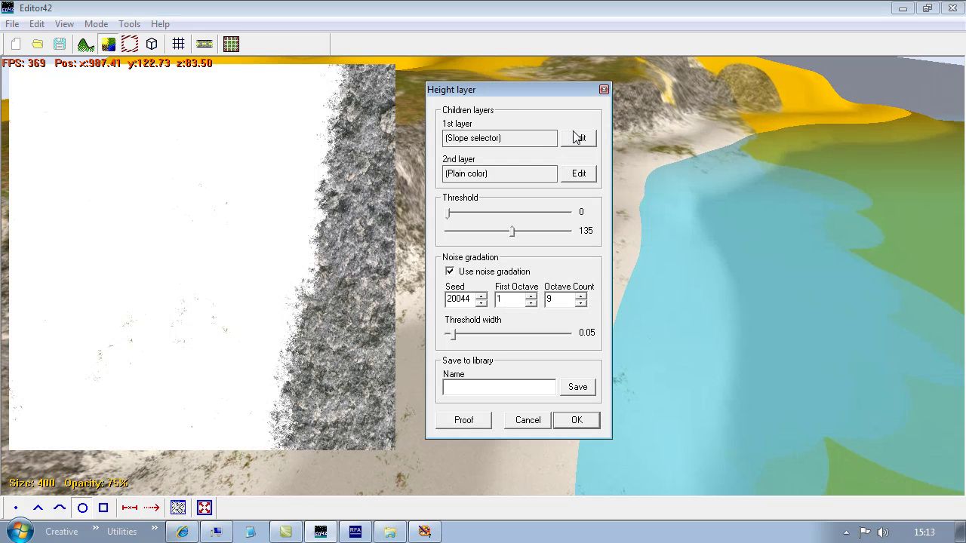
{"action": "left_click", "coordinate": [491, 175]}
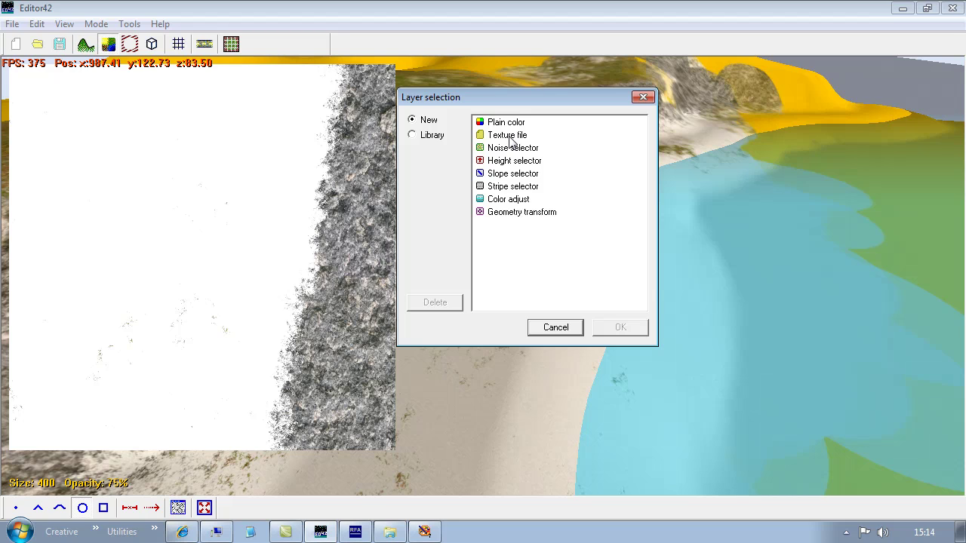
{"action": "left_click", "coordinate": [554, 328]}
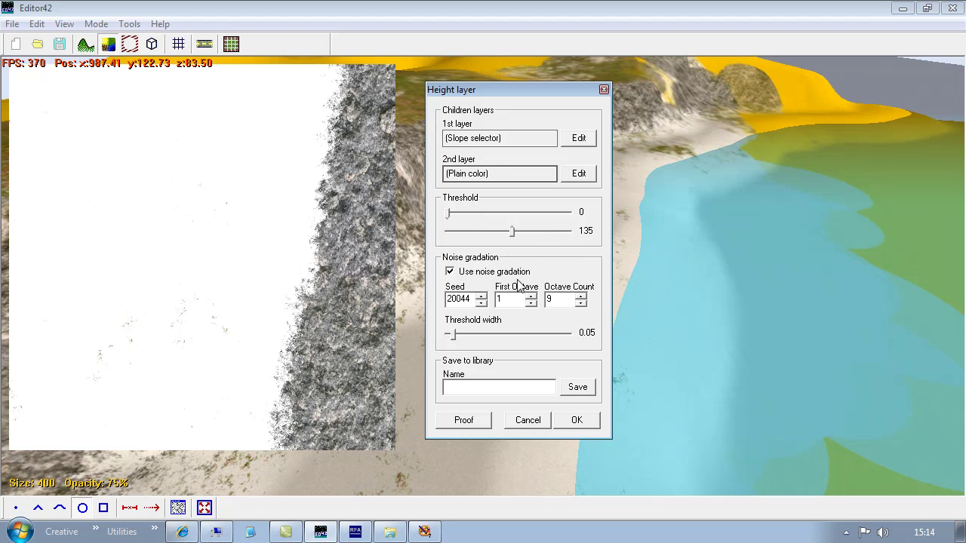
{"action": "left_click", "coordinate": [493, 172]}
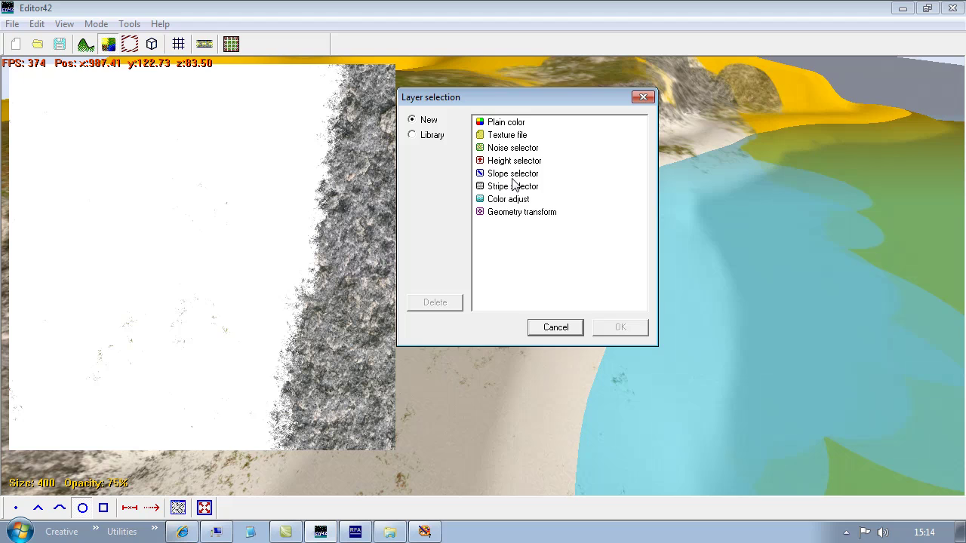
{"action": "double_click", "coordinate": [504, 160]}
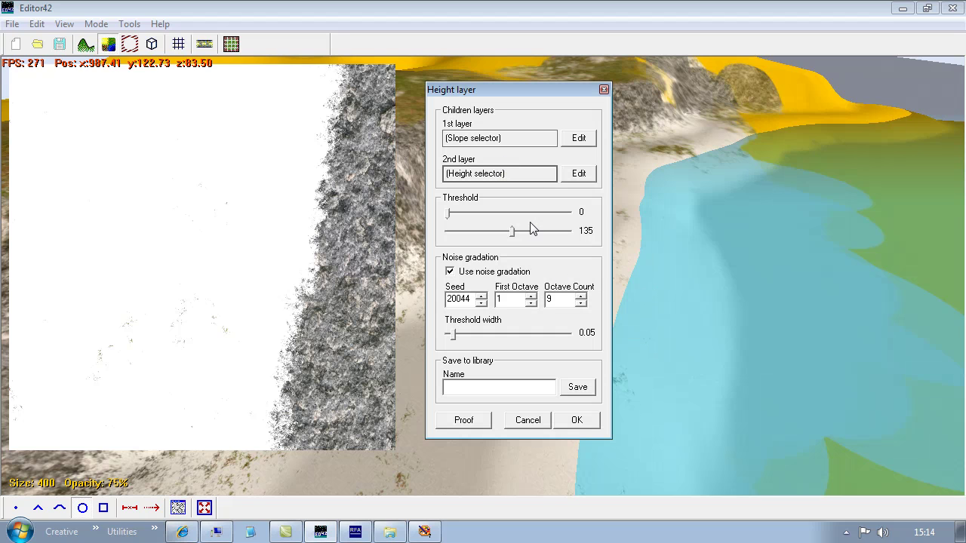